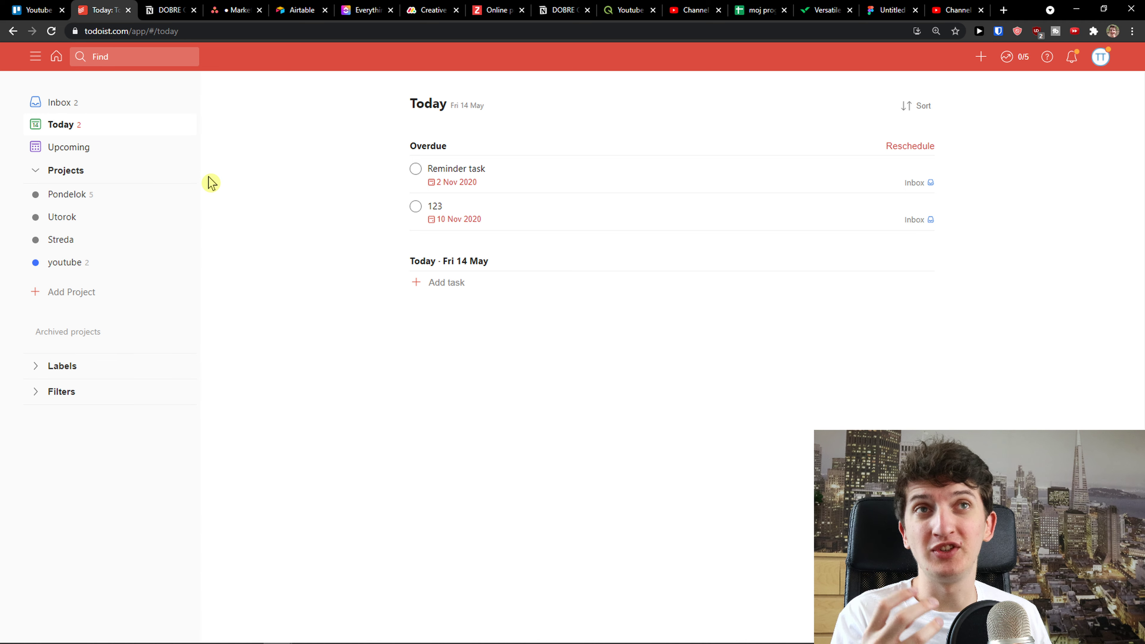
# View the Trello board, return to Todoist and open the youtube project.
pyautogui.click(30, 10)
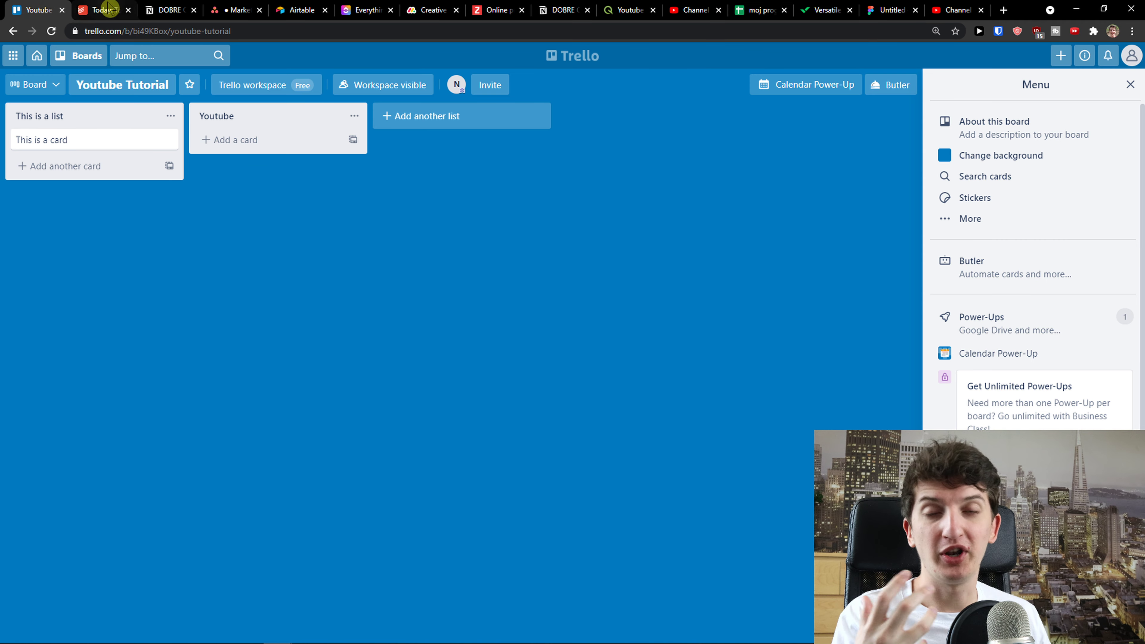
pyautogui.click(102, 10)
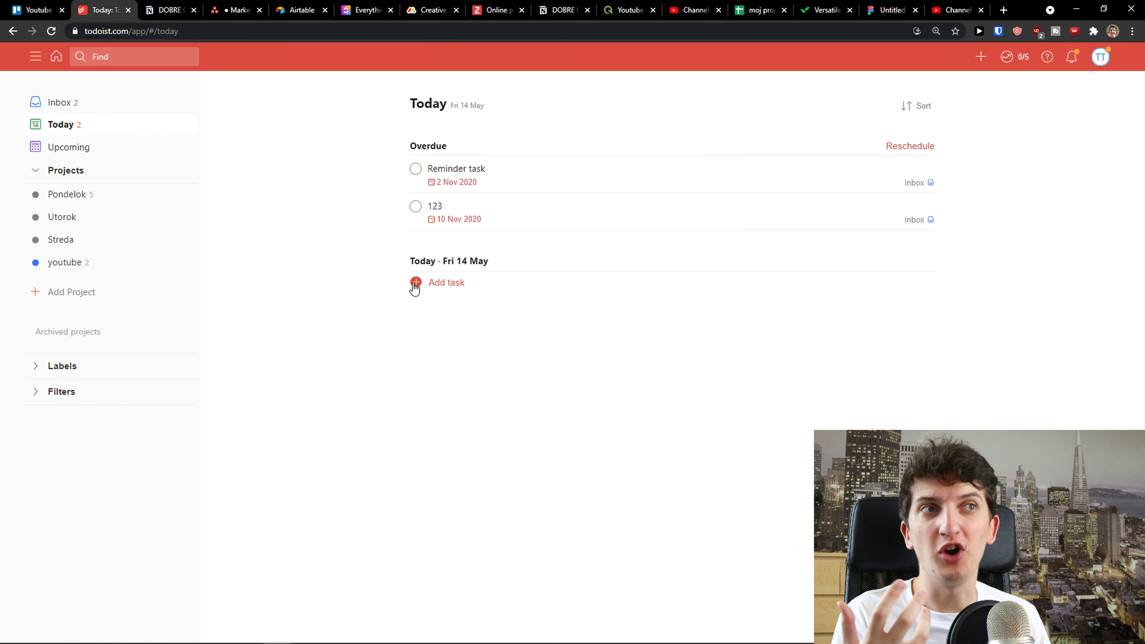
pyautogui.click(61, 241)
pyautogui.click(65, 221)
pyautogui.click(64, 259)
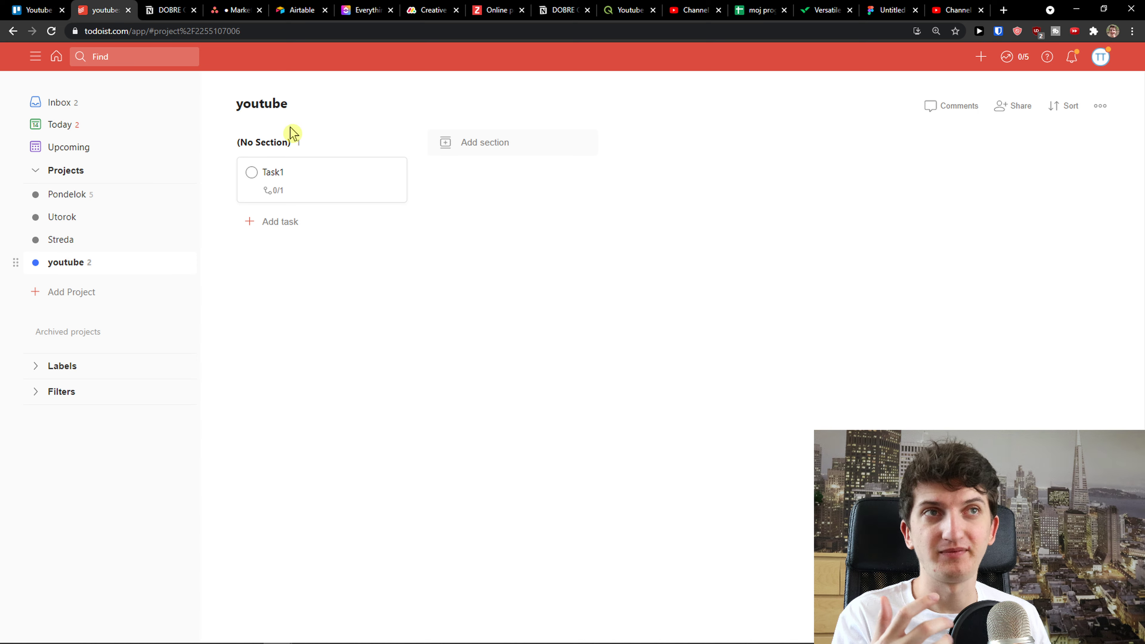
# Display the youtube project as a list, and return it to the board view.
pyautogui.click(1095, 108)
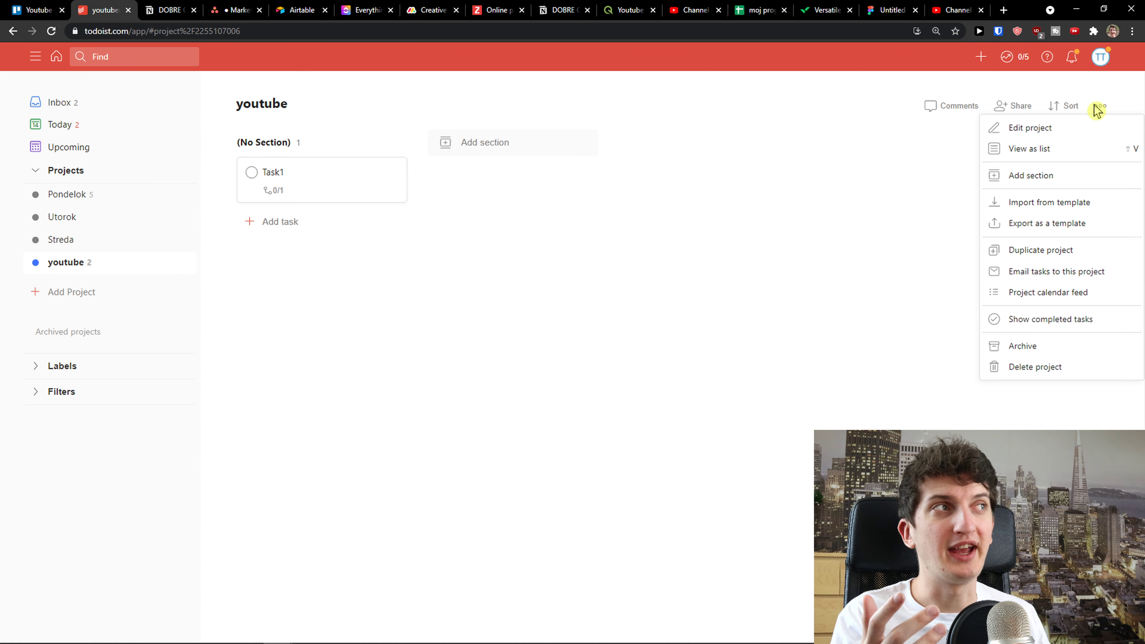
pyautogui.click(1042, 152)
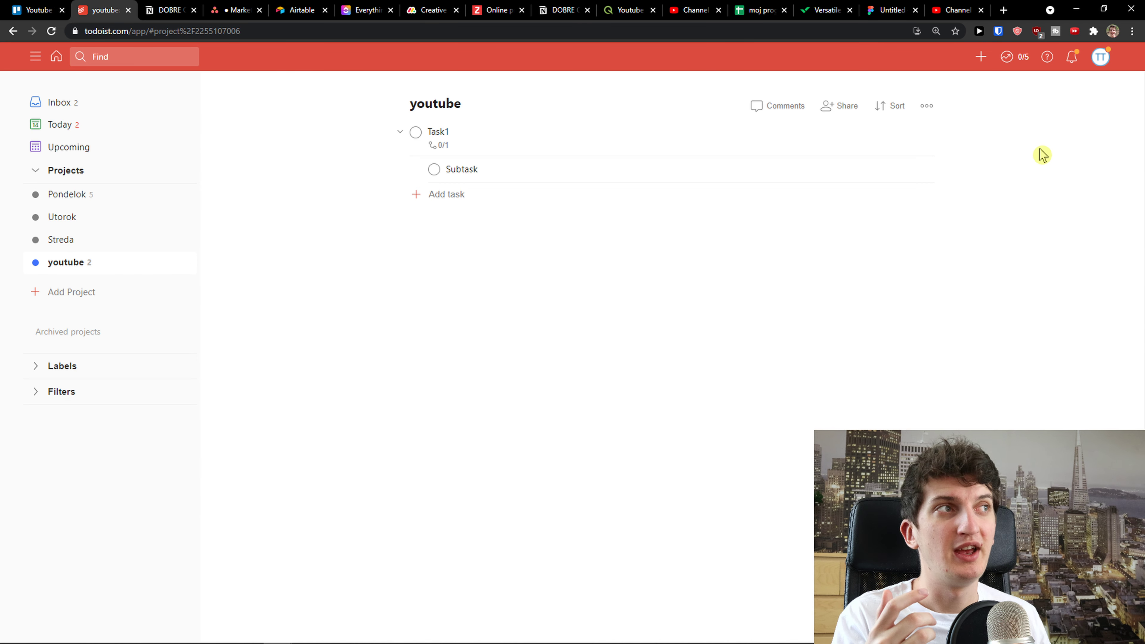
pyautogui.click(924, 109)
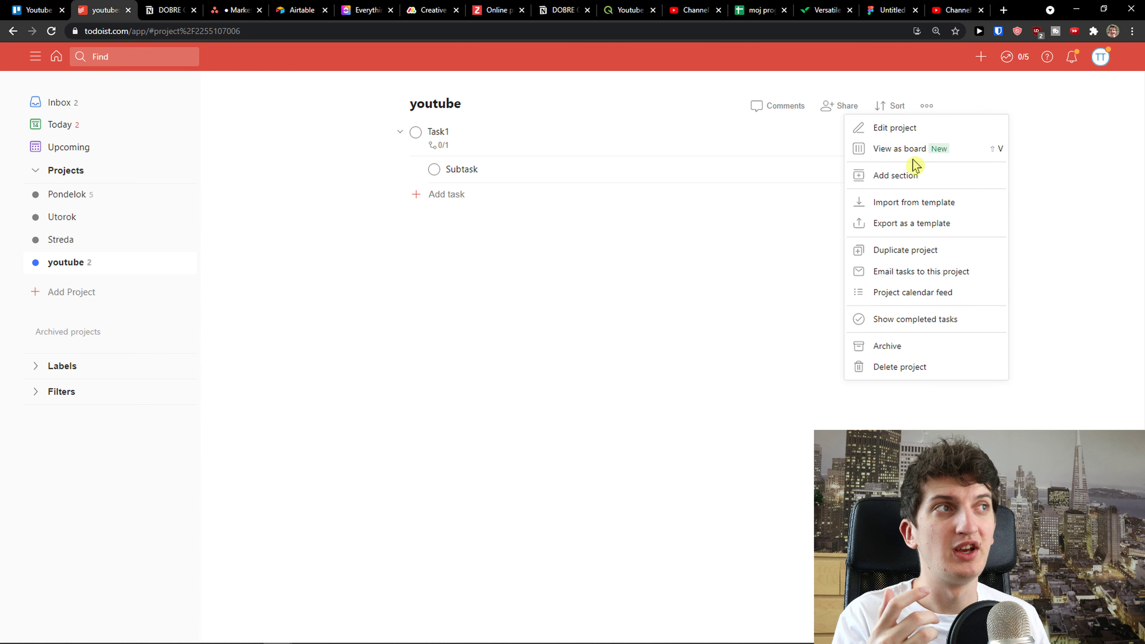
pyautogui.click(908, 151)
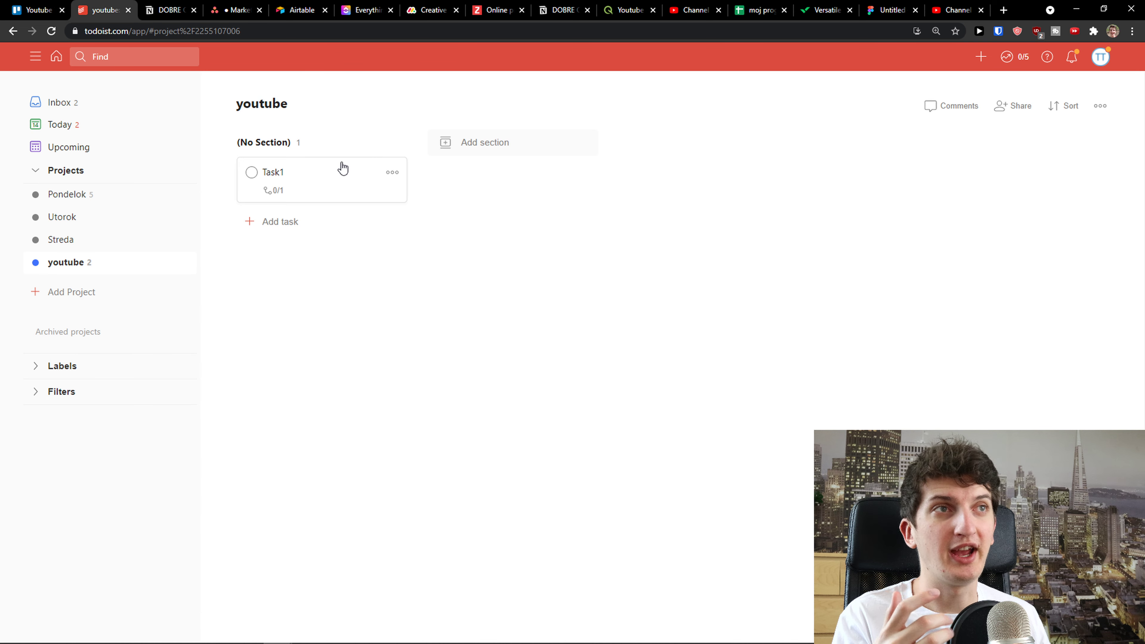
# Switch to the DOBRE QUOTES board in Notion.
pyautogui.click(284, 222)
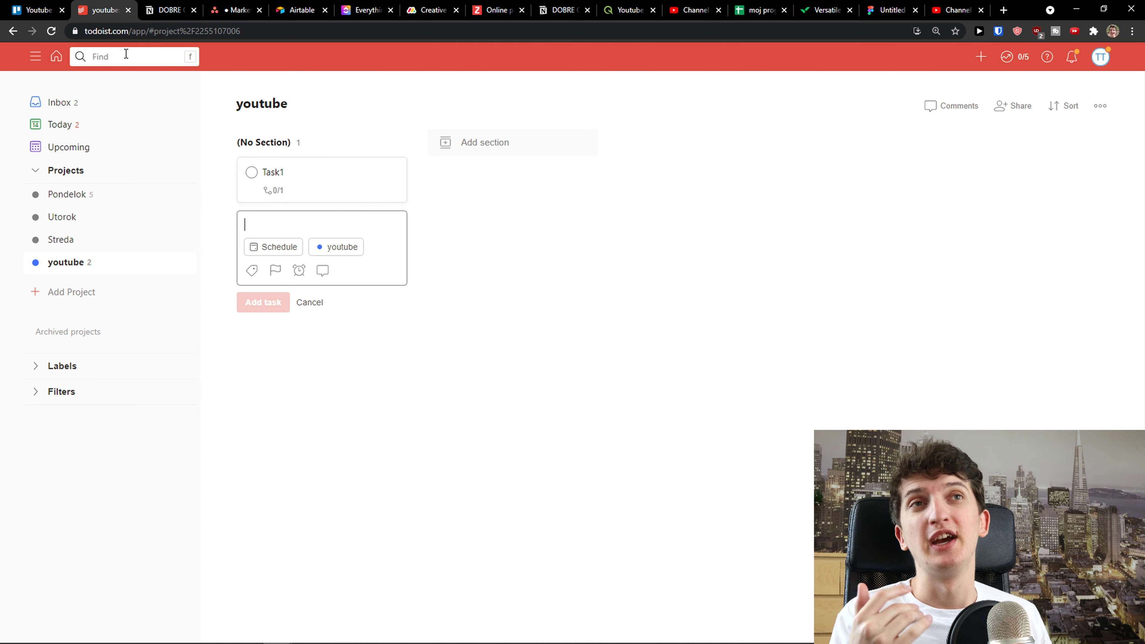
pyautogui.click(39, 7)
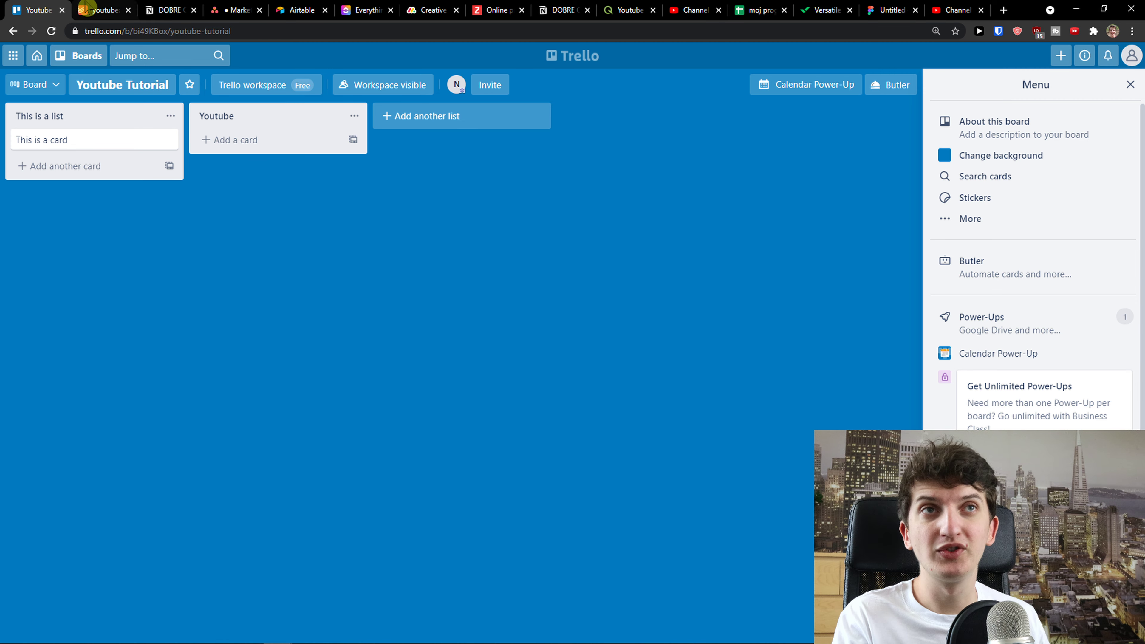
pyautogui.click(90, 9)
pyautogui.click(156, 8)
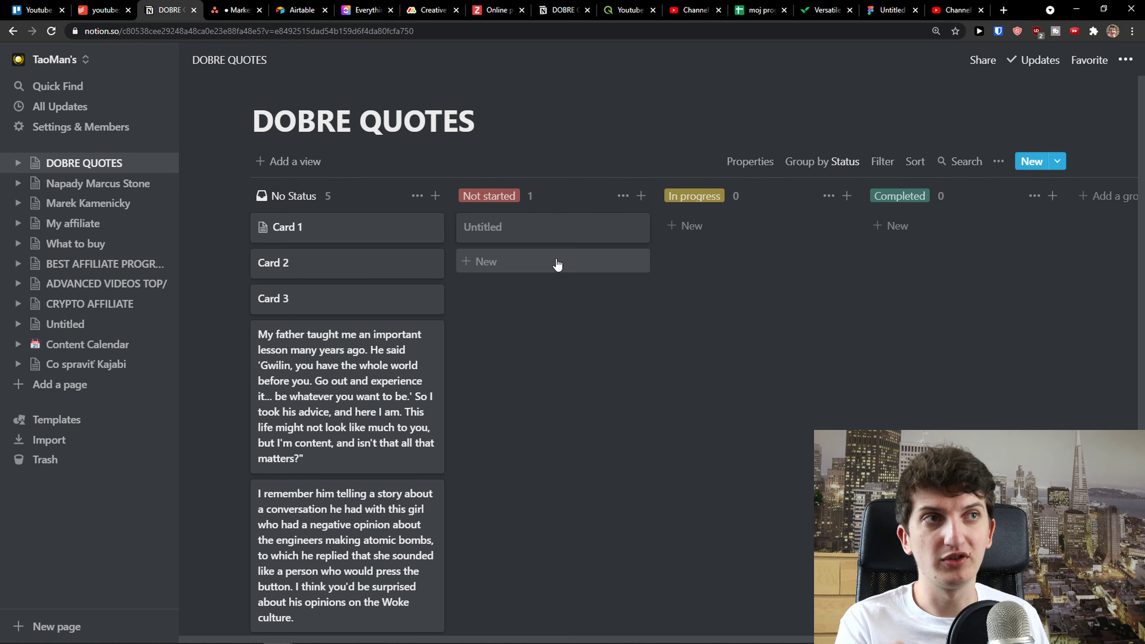
# Add a new card to the Not started column and open it.
pyautogui.click(558, 265)
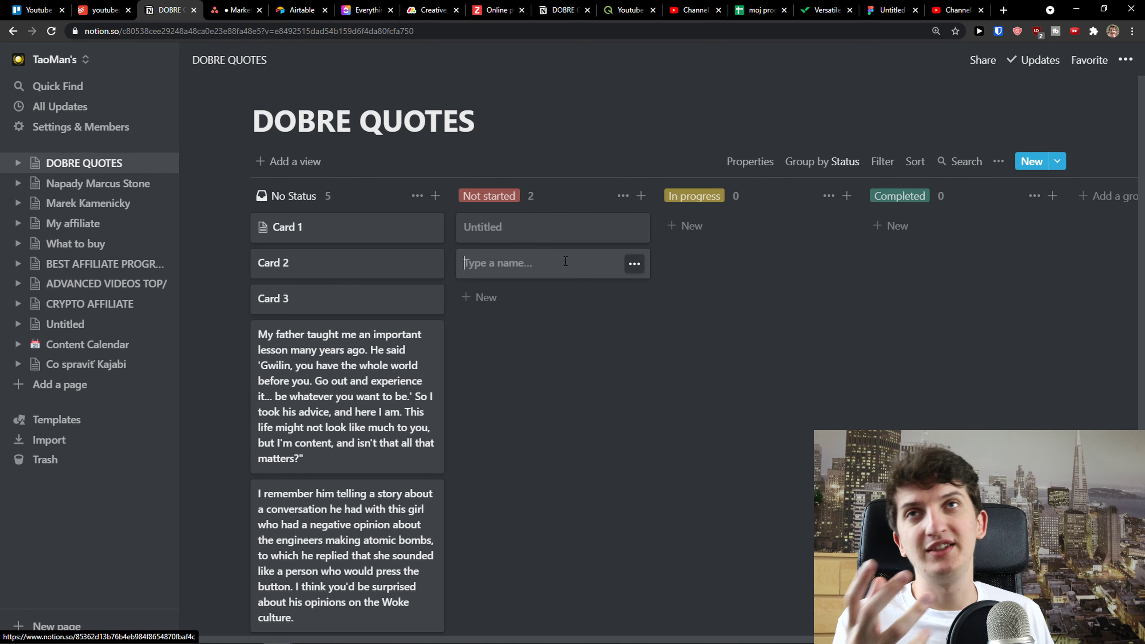
pyautogui.press('Escape')
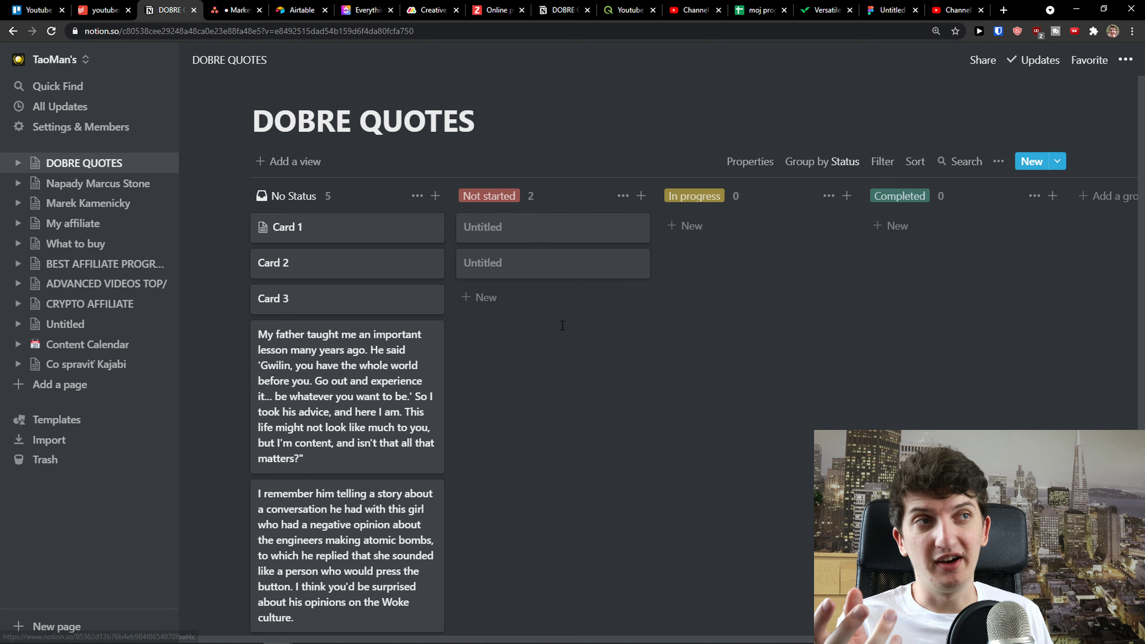
pyautogui.click(517, 272)
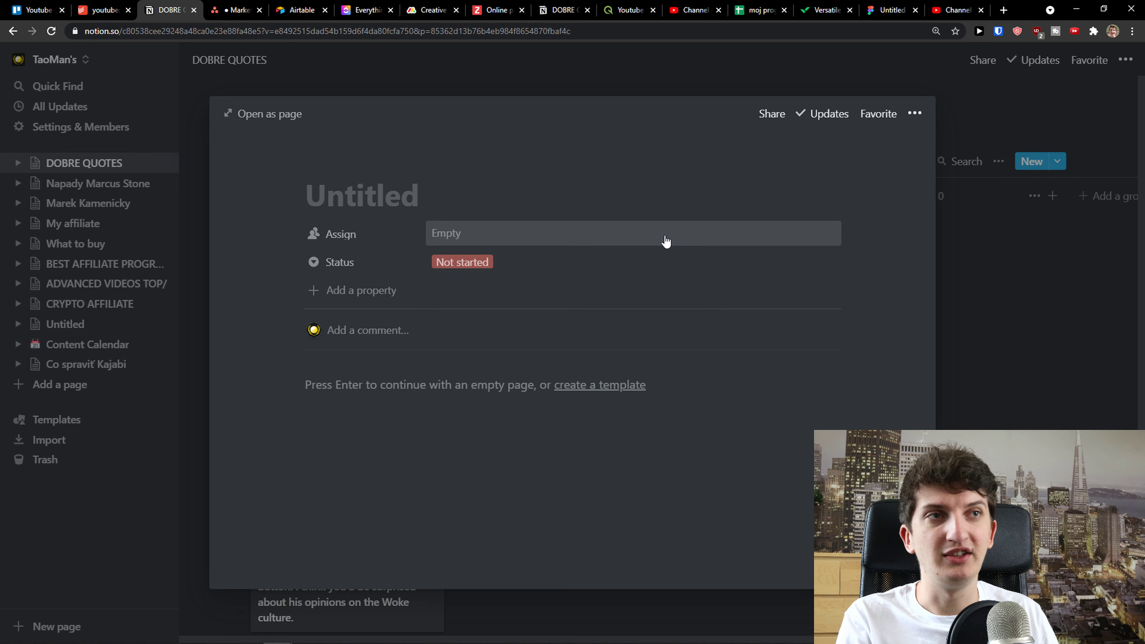
# Title the new card "Income Reports For My Company".
pyautogui.write('Financial ')
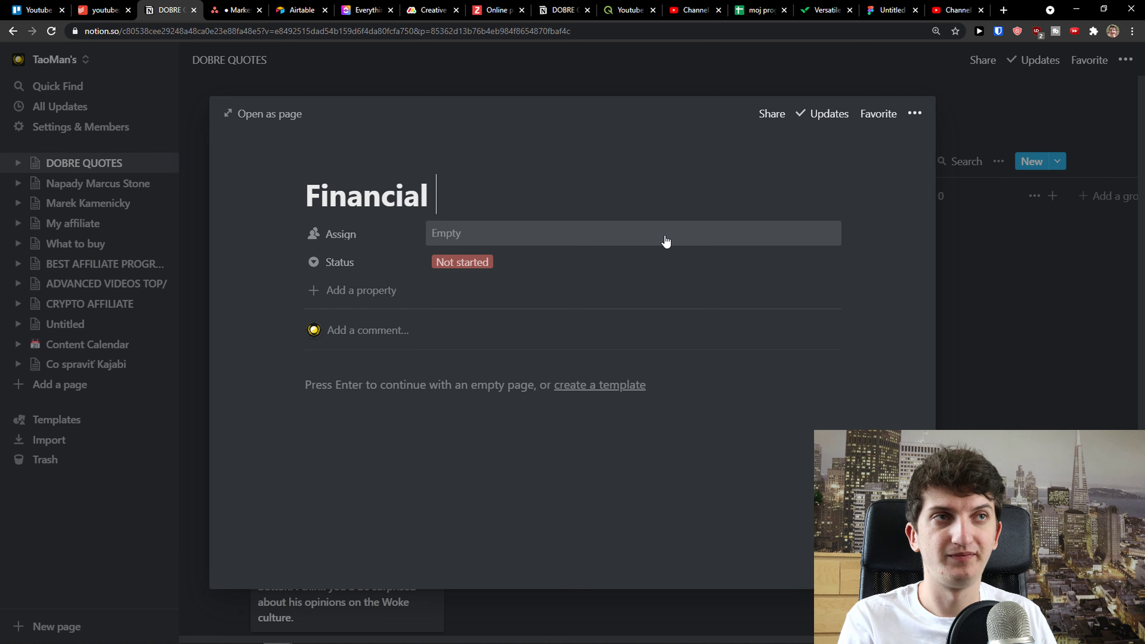
pyautogui.write('Results')
pyautogui.hotkey('ctrl', 'a')
pyautogui.write('Income Repor')
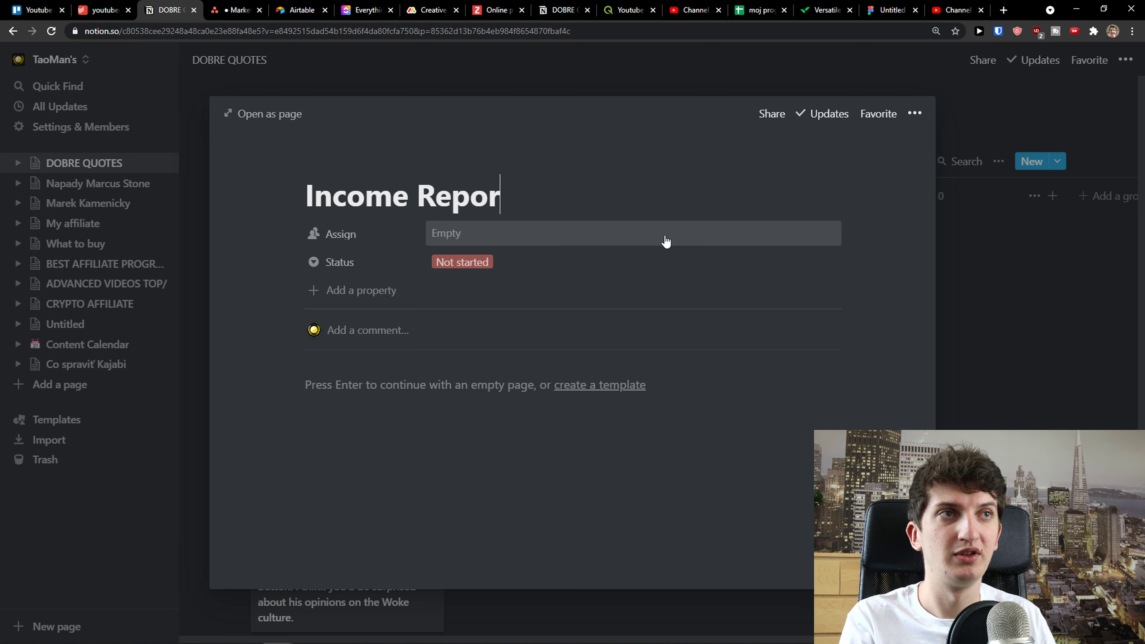
pyautogui.write('ts For mY compa')
pyautogui.press('BackSpace')
pyautogui.press('BackSpace')
pyautogui.press('BackSpace')
pyautogui.press('BackSpace')
pyautogui.press('BackSpace')
pyautogui.press('BackSpace')
pyautogui.press('BackSpace')
pyautogui.press('BackSpace')
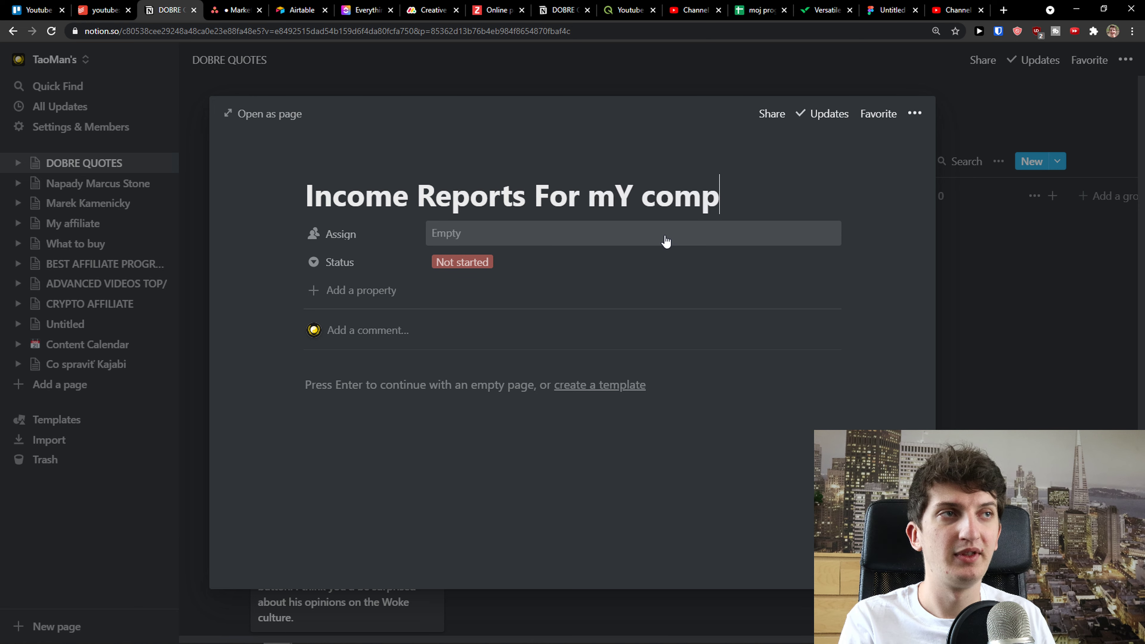
pyautogui.write('Ma')
pyautogui.press('BackSpace')
pyautogui.write('y C')
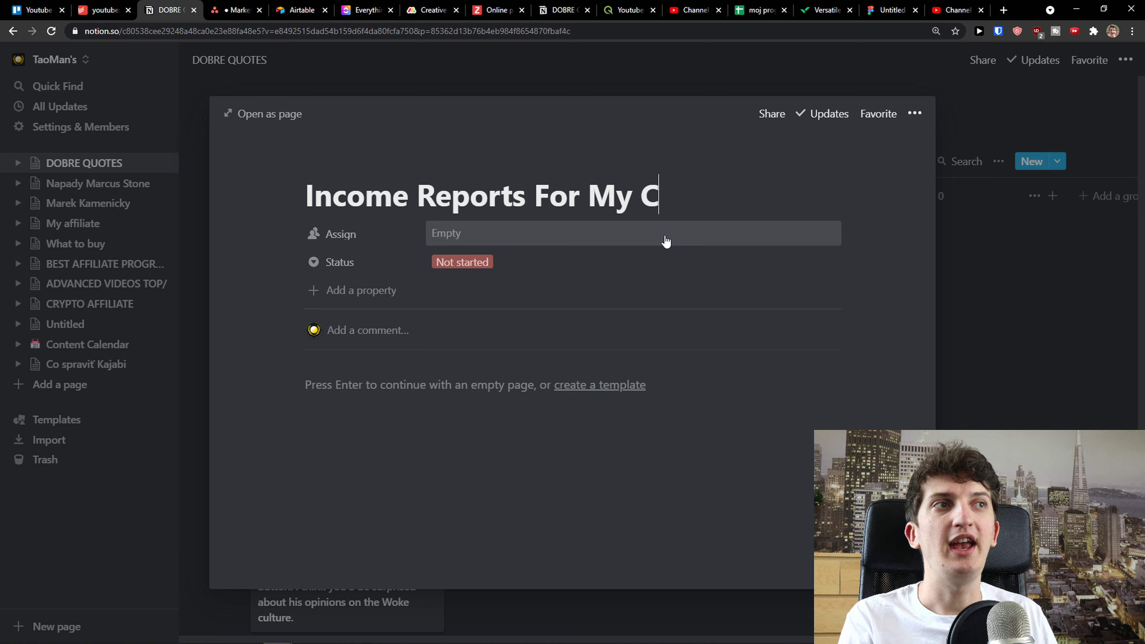
pyautogui.write('ompany')
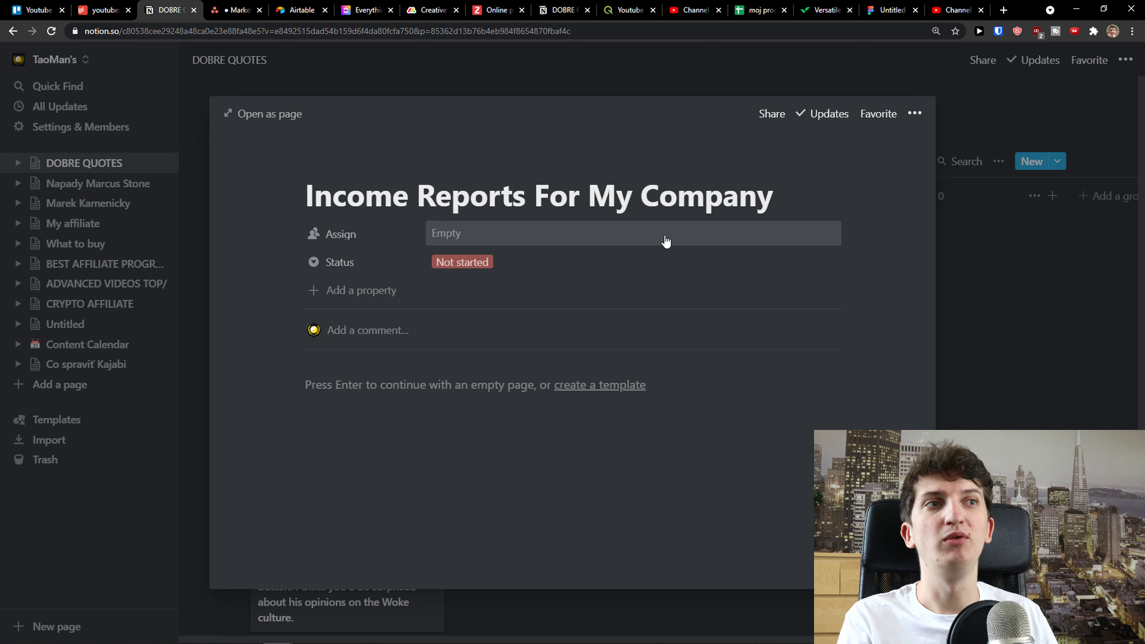
# Insert an inline kanban board into the body of the Income Reports For My Company card.
pyautogui.click(422, 383)
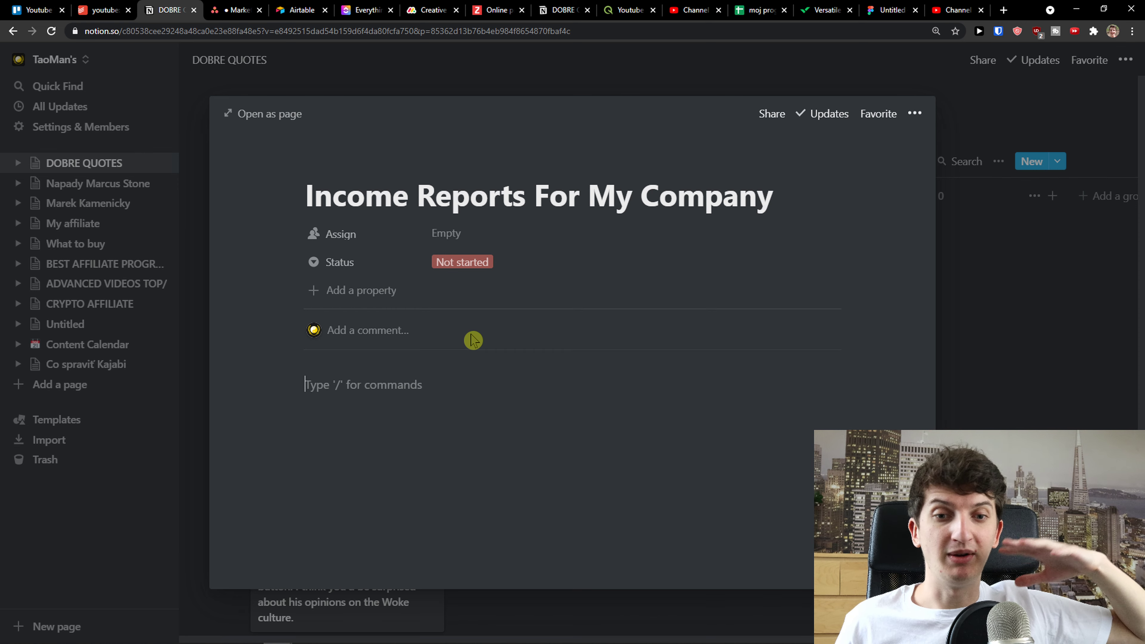
pyautogui.write('/')
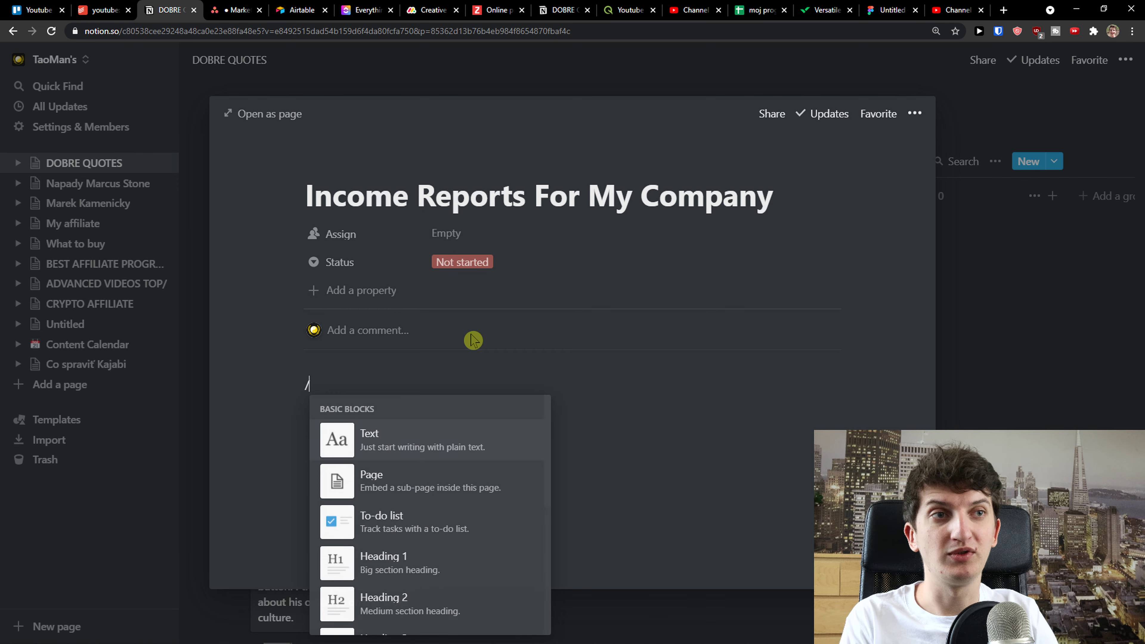
pyautogui.write('kanba')
pyautogui.press('BackSpace')
pyautogui.press('BackSpace')
pyautogui.press('BackSpace')
pyautogui.press('BackSpace')
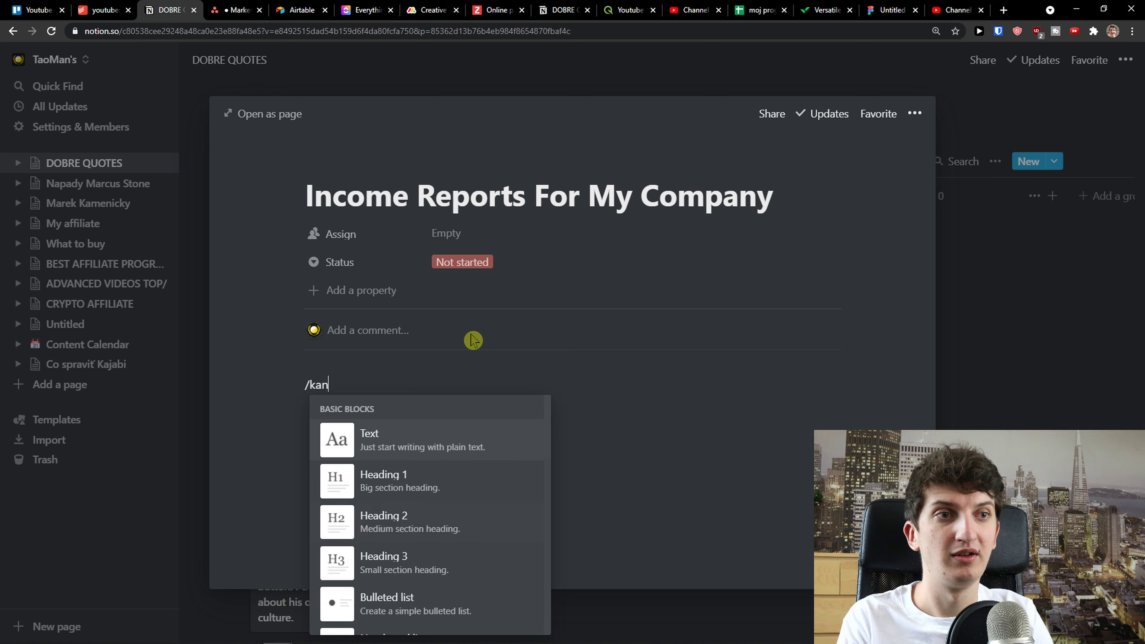
pyautogui.press('BackSpace')
pyautogui.scroll(-10, 450, 496)
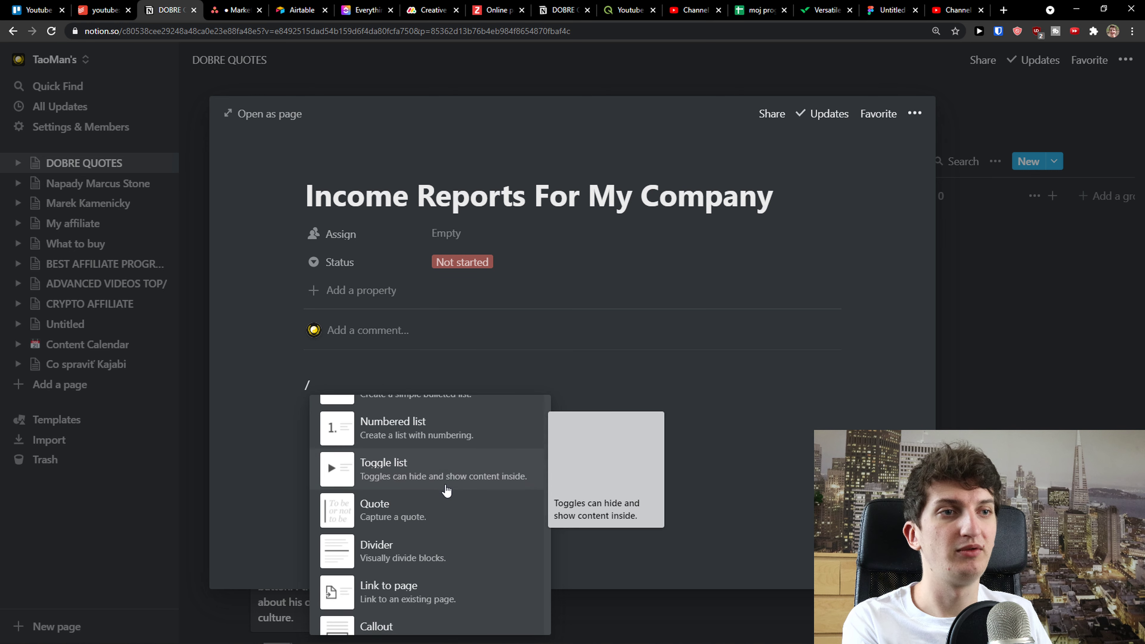
pyautogui.scroll(-5, 443, 487)
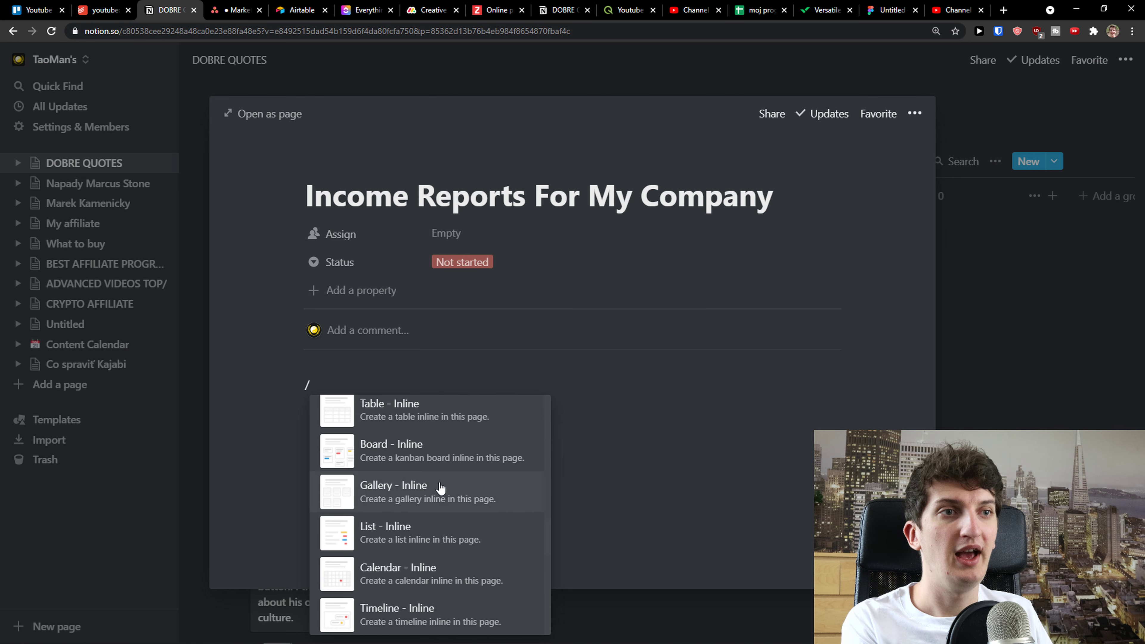
pyautogui.click(424, 451)
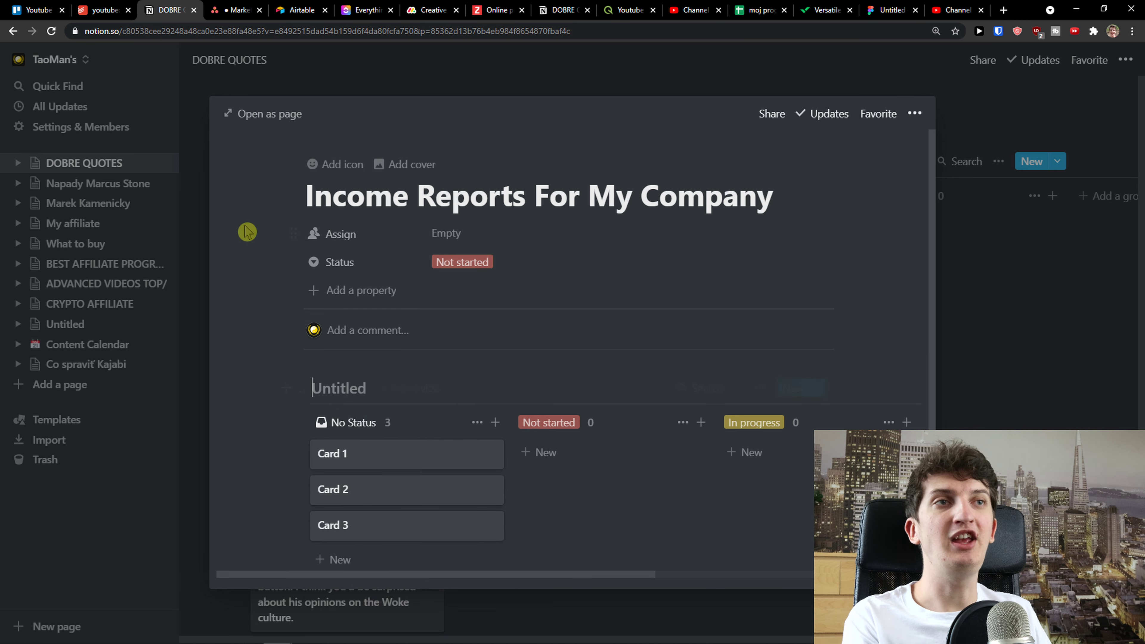
# Delete the inline board from the card's page.
pyautogui.scroll(-1, 386, 353)
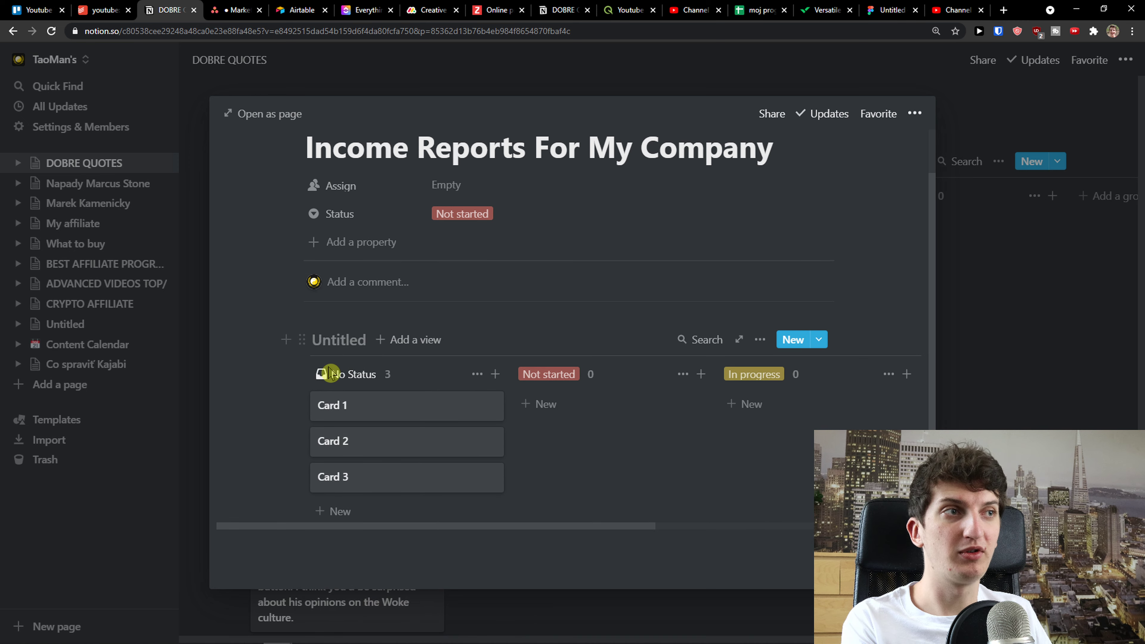
pyautogui.click(759, 339)
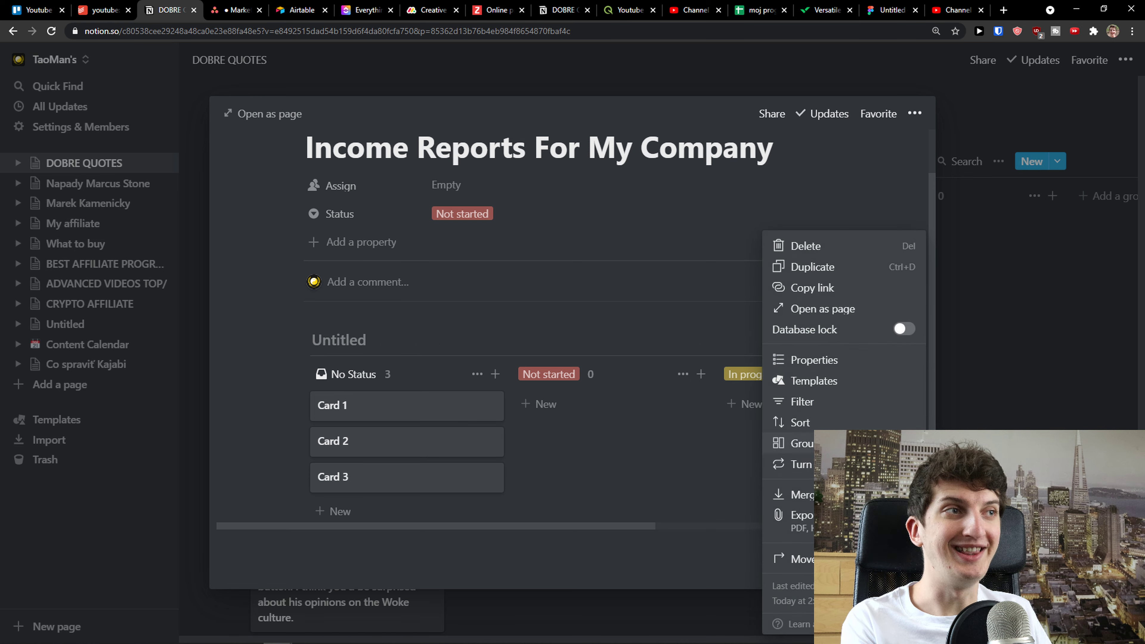
pyautogui.click(813, 251)
# Insert an inline table into the card's empty body and close the card.
pyautogui.click(474, 403)
pyautogui.write('/')
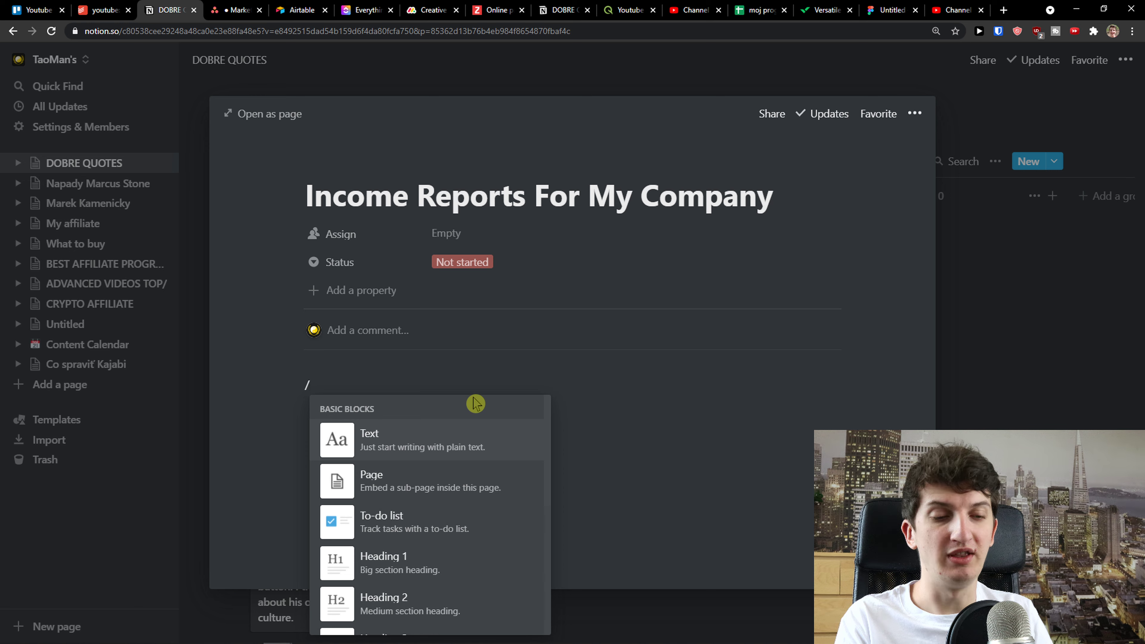
pyautogui.write('tabl')
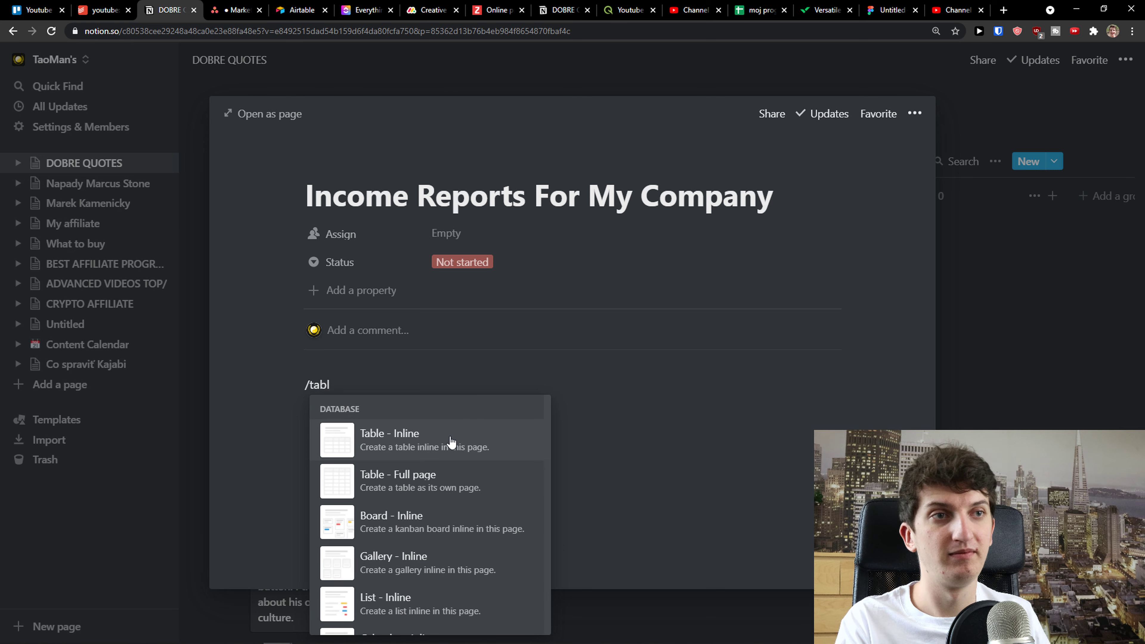
pyautogui.click(452, 441)
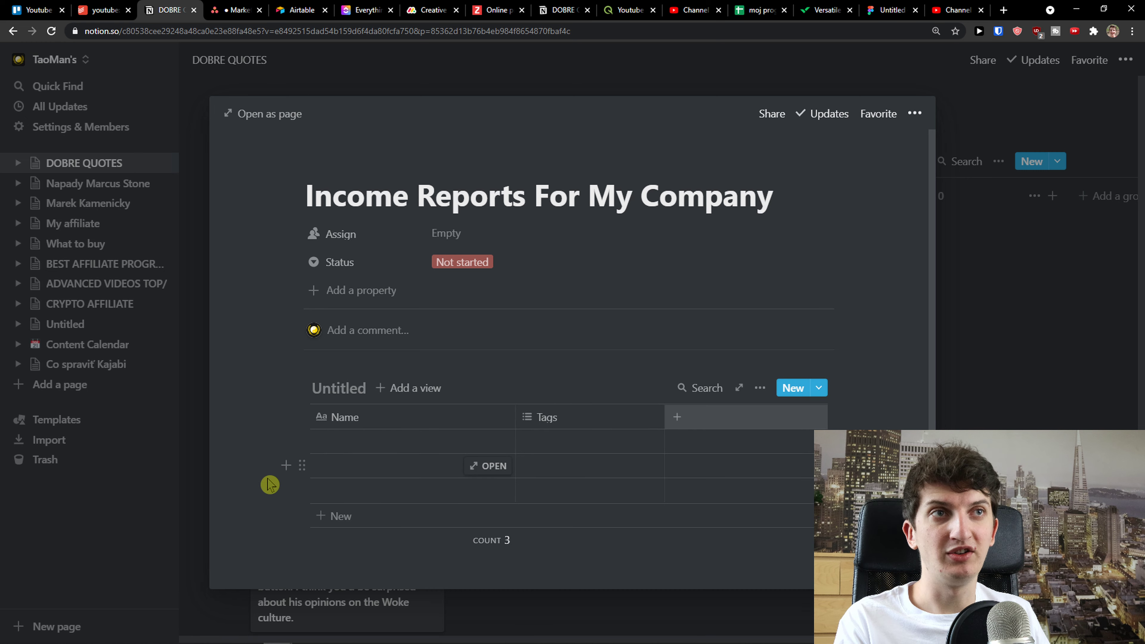
pyautogui.click(195, 505)
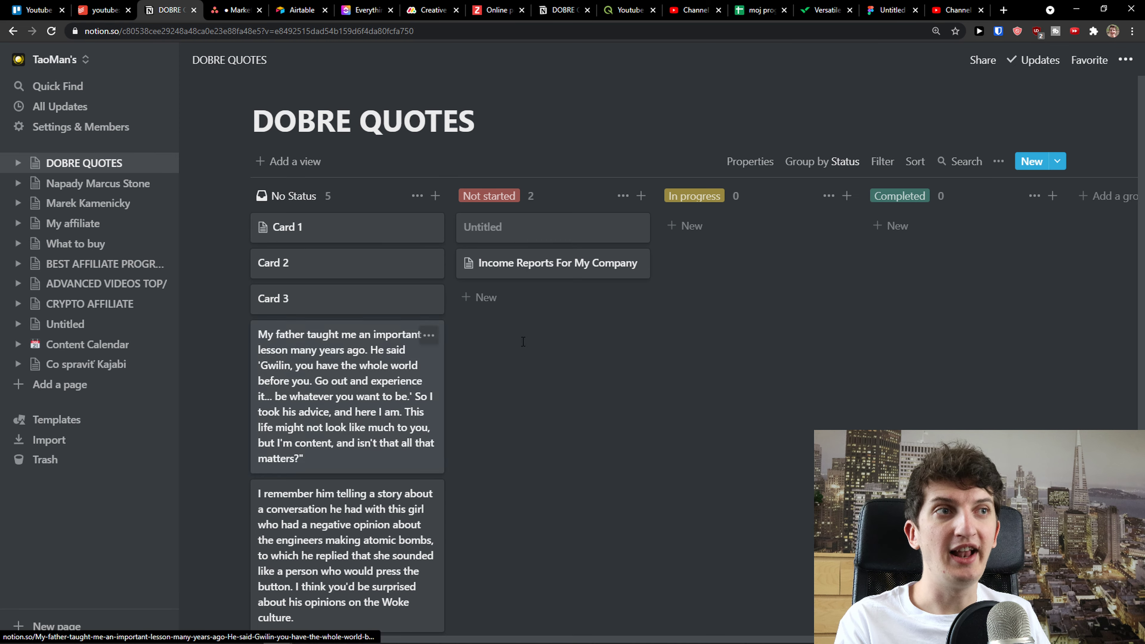
# Reopen the Income Reports For My Company card, name the table's first row "NUMBER" and open that row as a page.
pyautogui.click(535, 266)
pyautogui.scroll(-1, 447, 363)
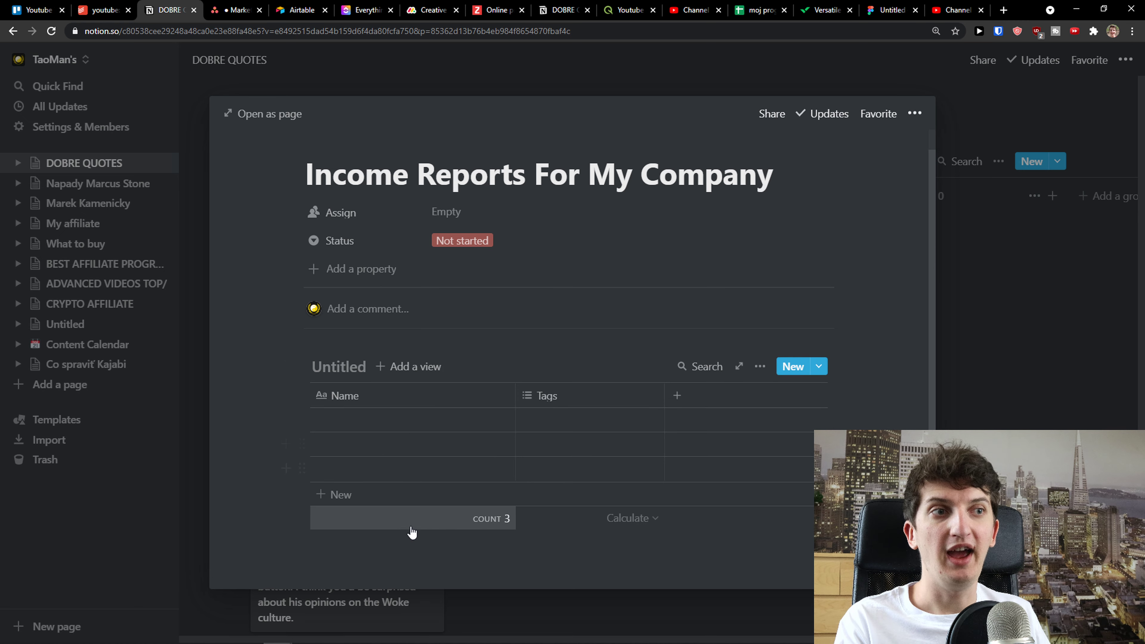
pyautogui.click(327, 553)
pyautogui.scroll(-1, 320, 433)
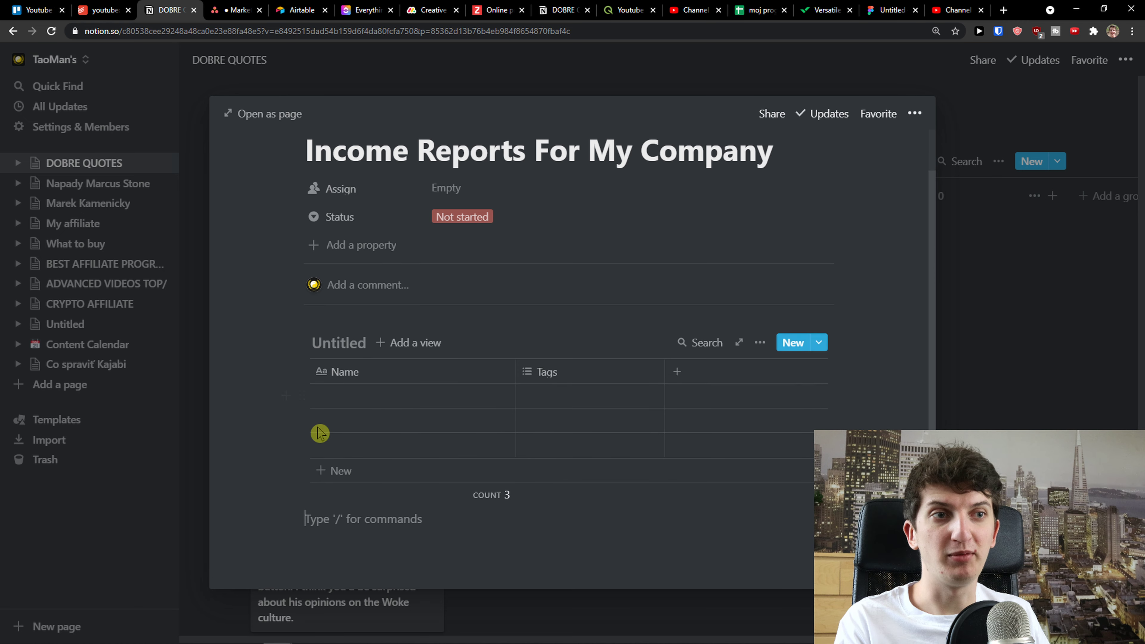
pyautogui.click(342, 403)
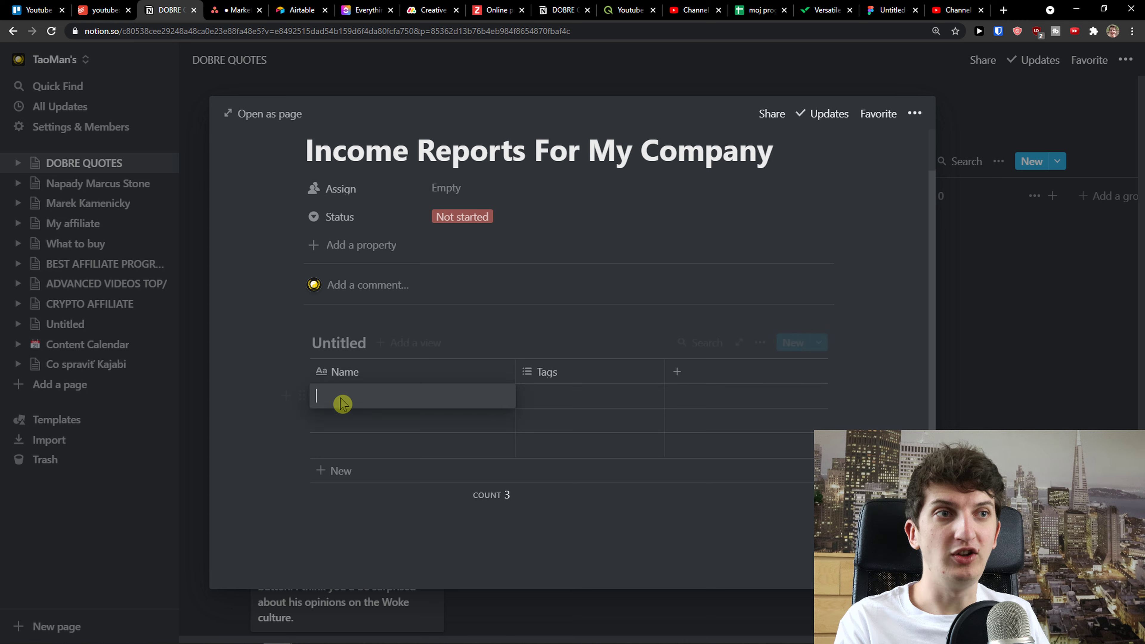
pyautogui.write('NUMBER')
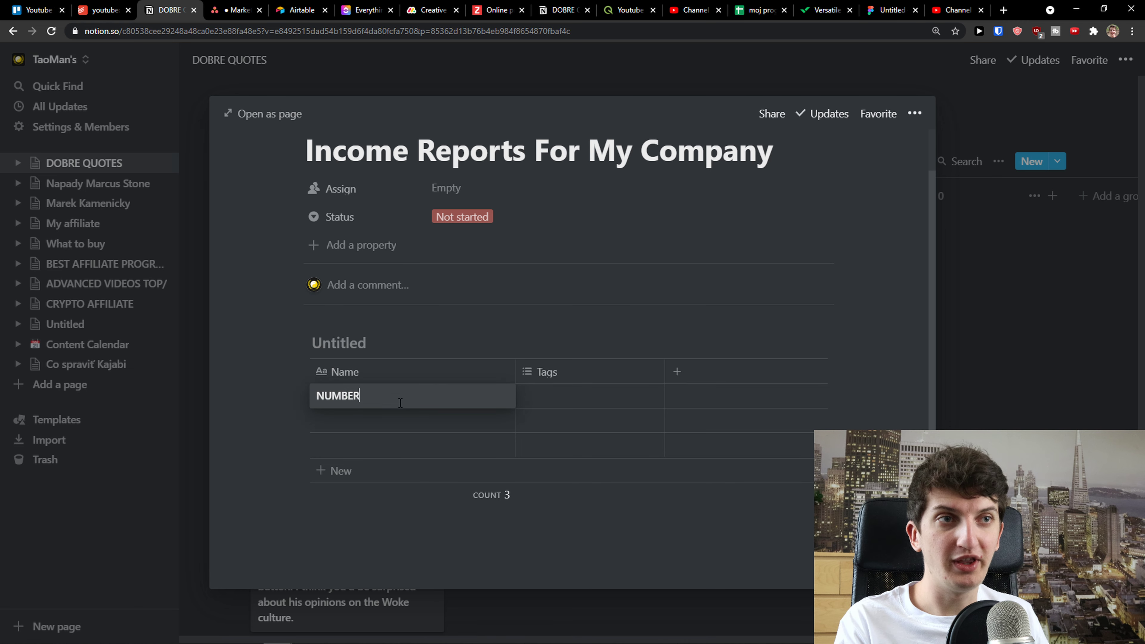
pyautogui.click(500, 398)
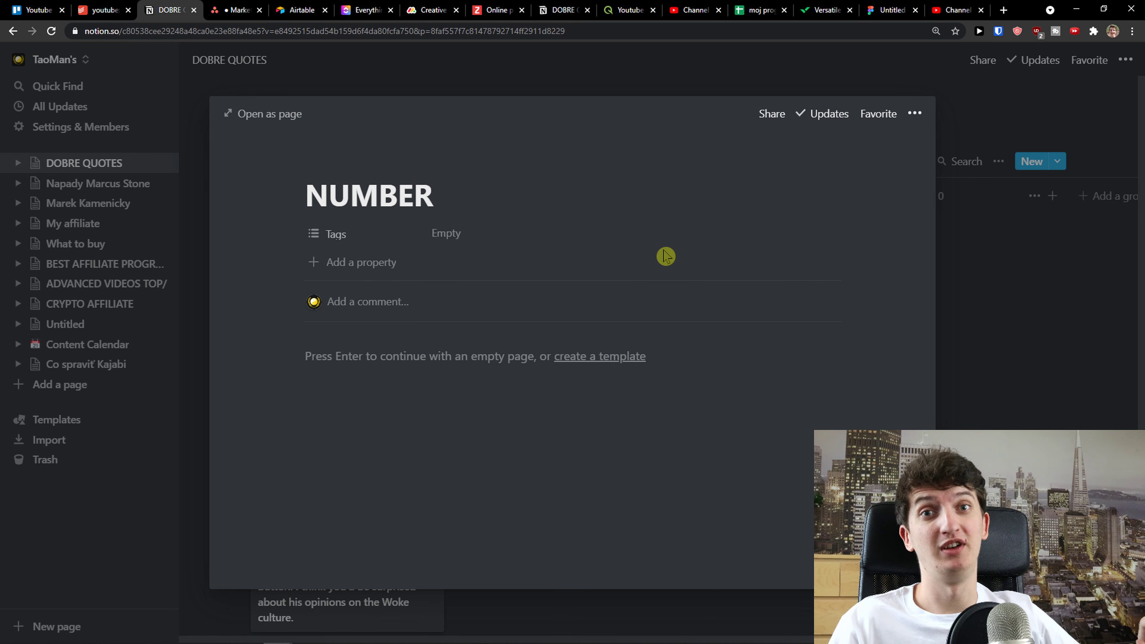
# Leave the NUMBER page, switch to Asana and browse the Marketing Strategy project's Dashboard, Messages and List views.
pyautogui.click(1024, 332)
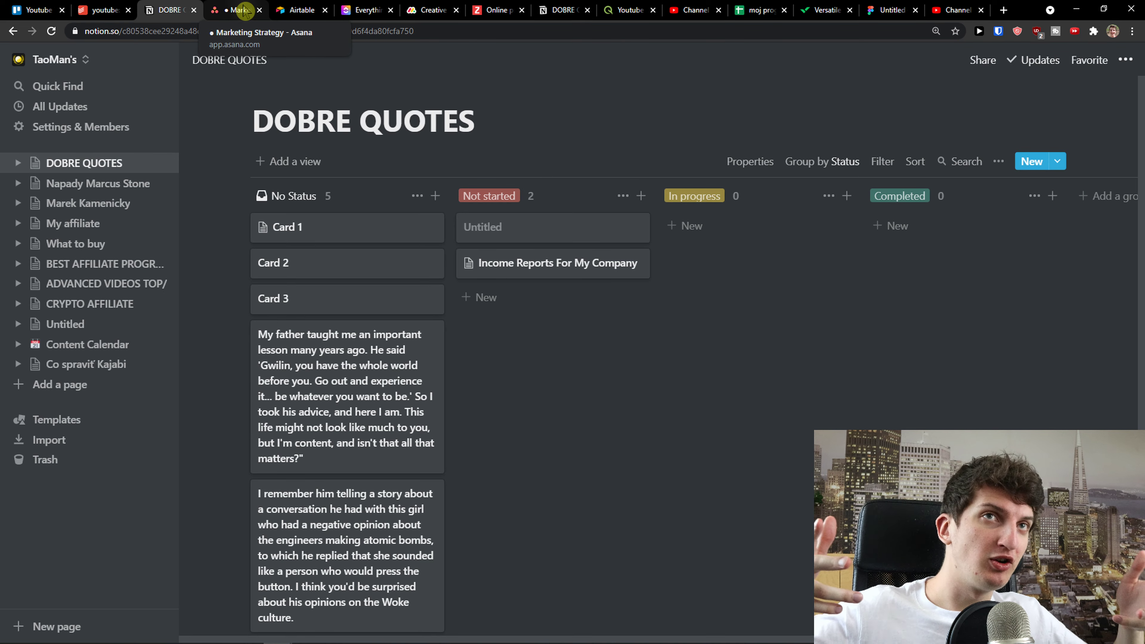
pyautogui.click(240, 8)
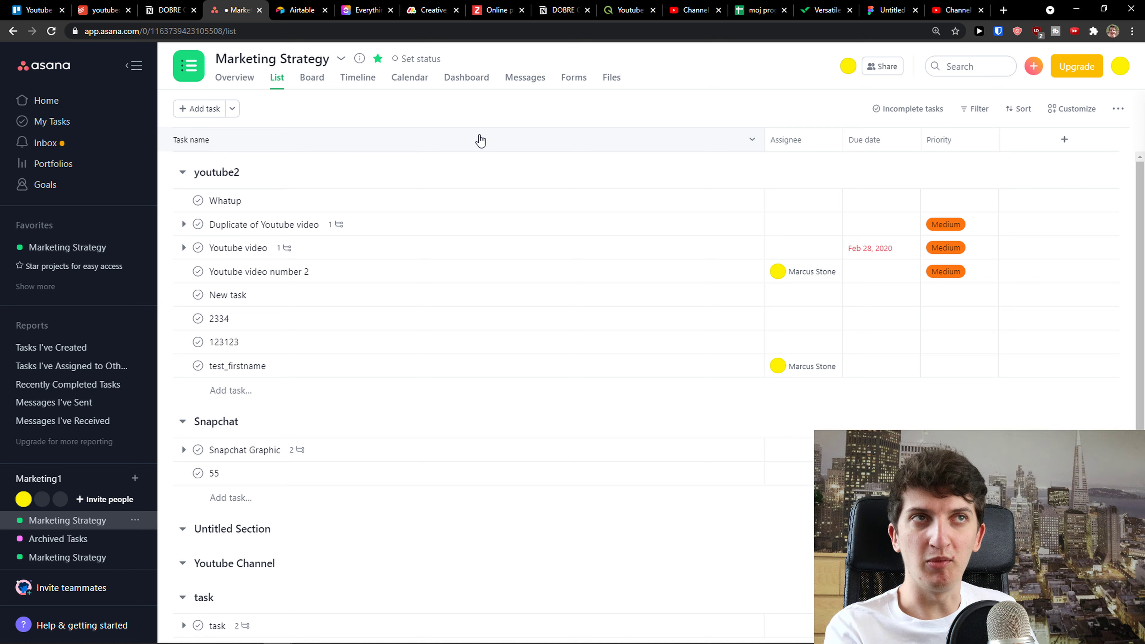
pyautogui.click(466, 79)
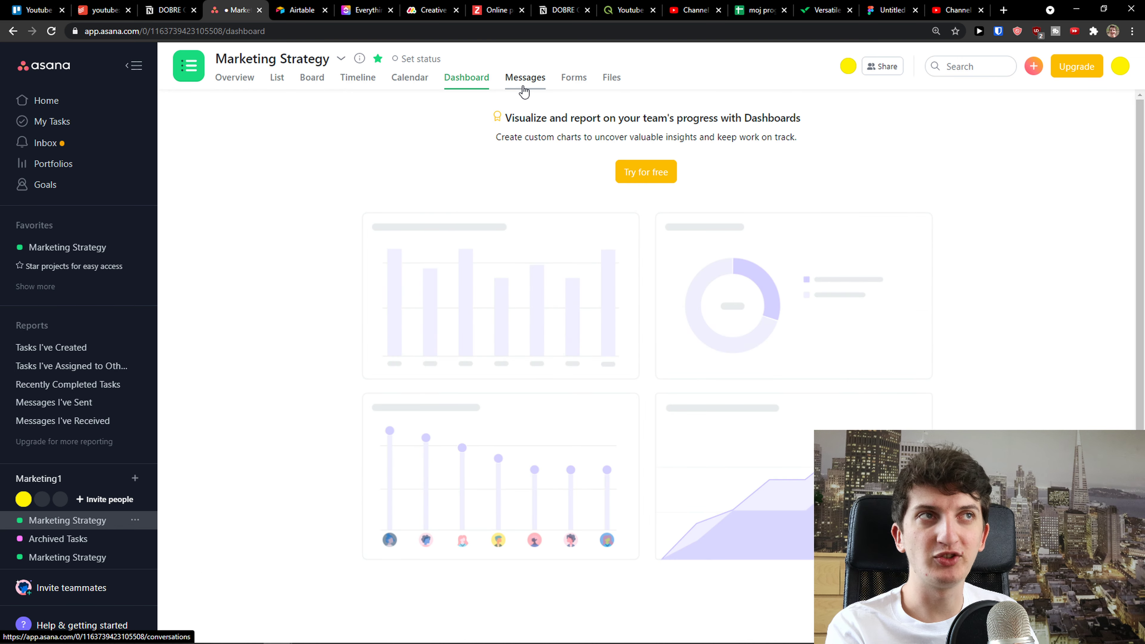
pyautogui.click(524, 79)
pyautogui.click(287, 82)
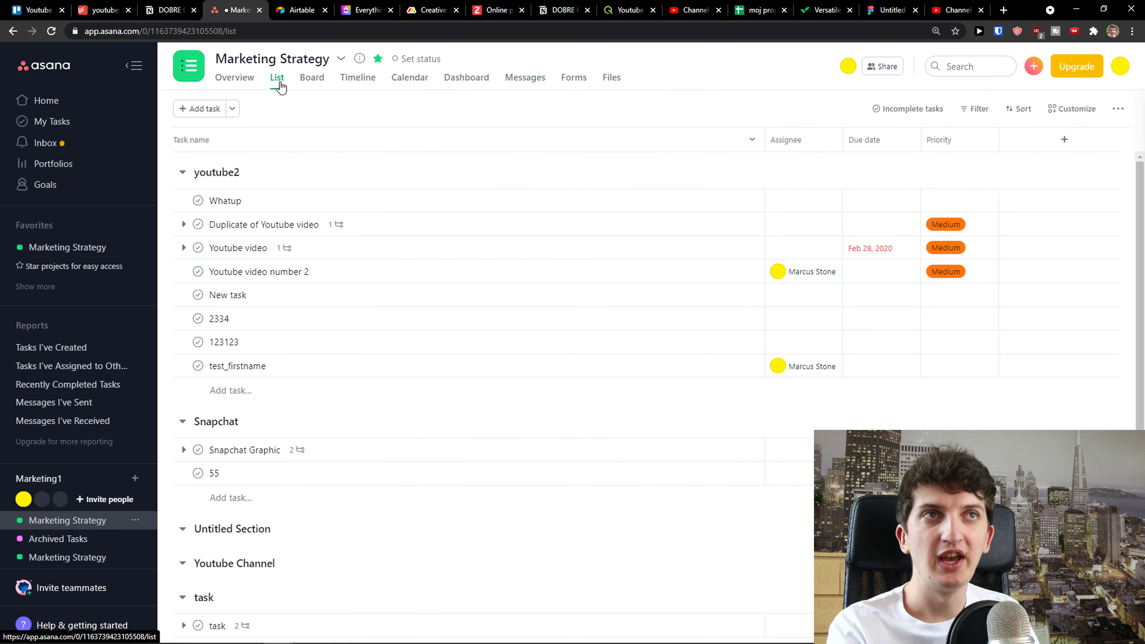
pyautogui.click(289, 387)
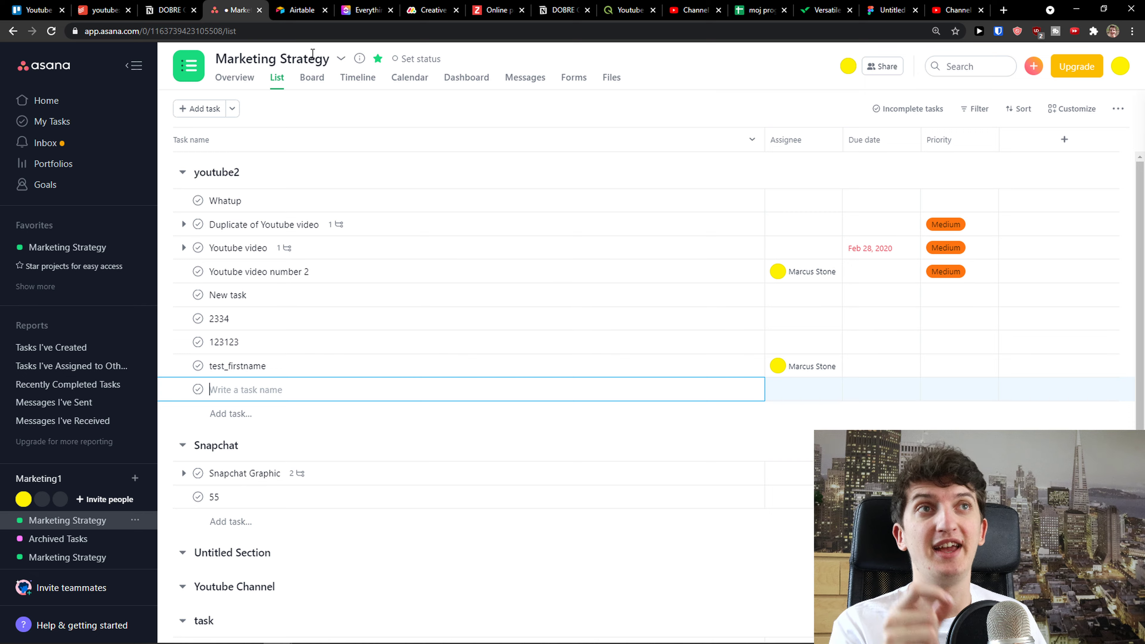
# Switch to Airtable, open the Youtube Channel Yoga base and dismiss its Tools for marketers notice.
pyautogui.click(297, 16)
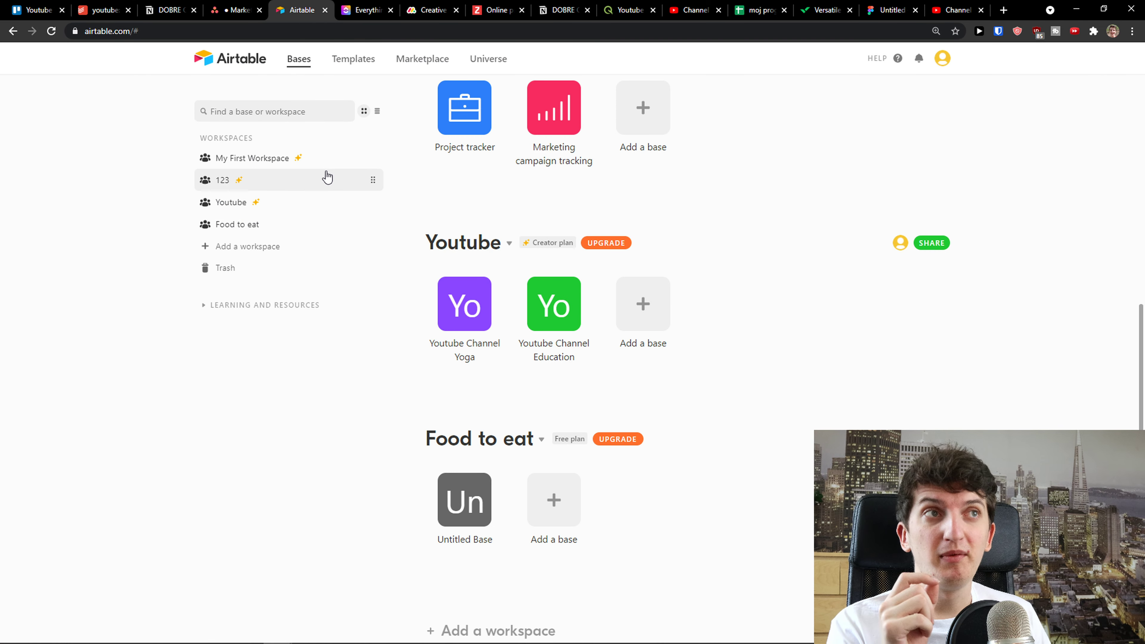
pyautogui.click(462, 325)
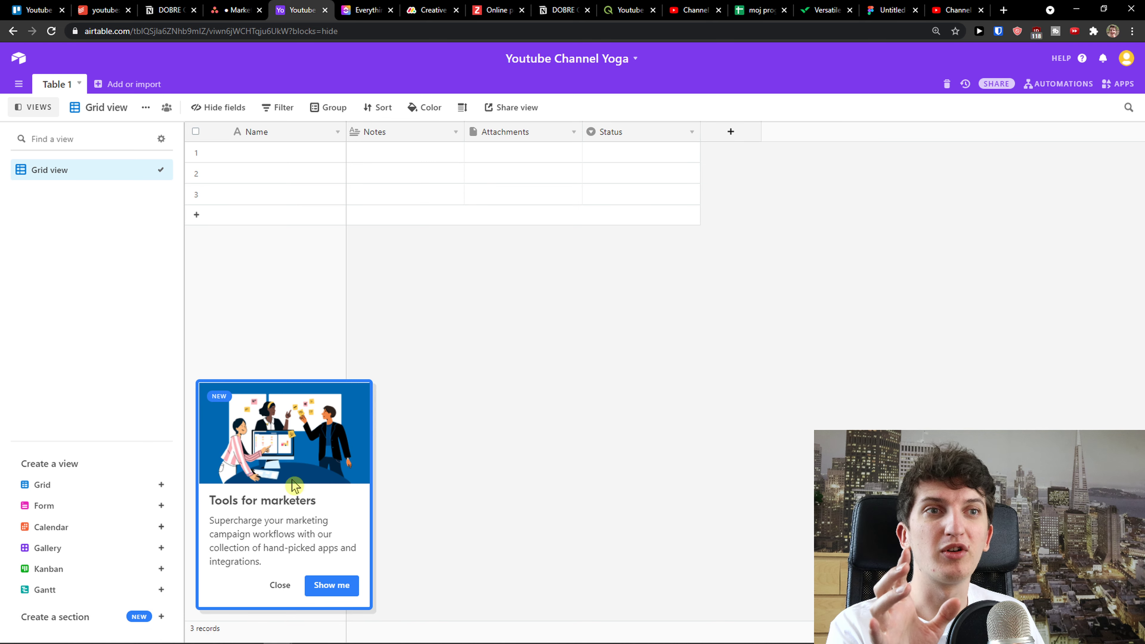
pyautogui.click(283, 584)
pyautogui.click(289, 594)
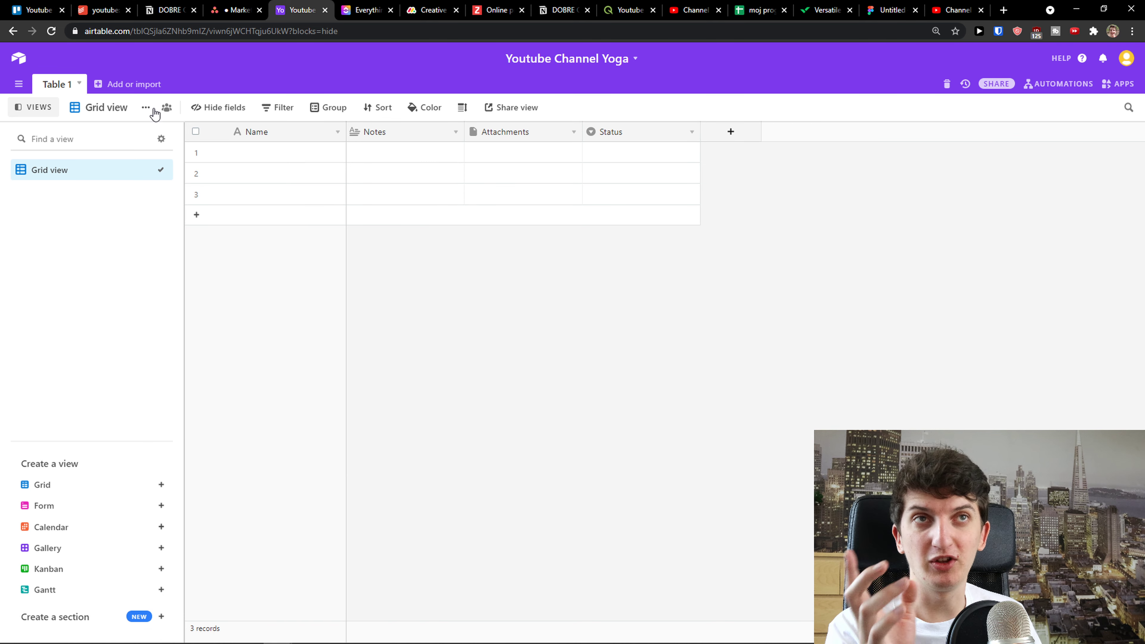
# Add an empty table to the Youtube Channel Yoga base and return to Table 1.
pyautogui.click(115, 87)
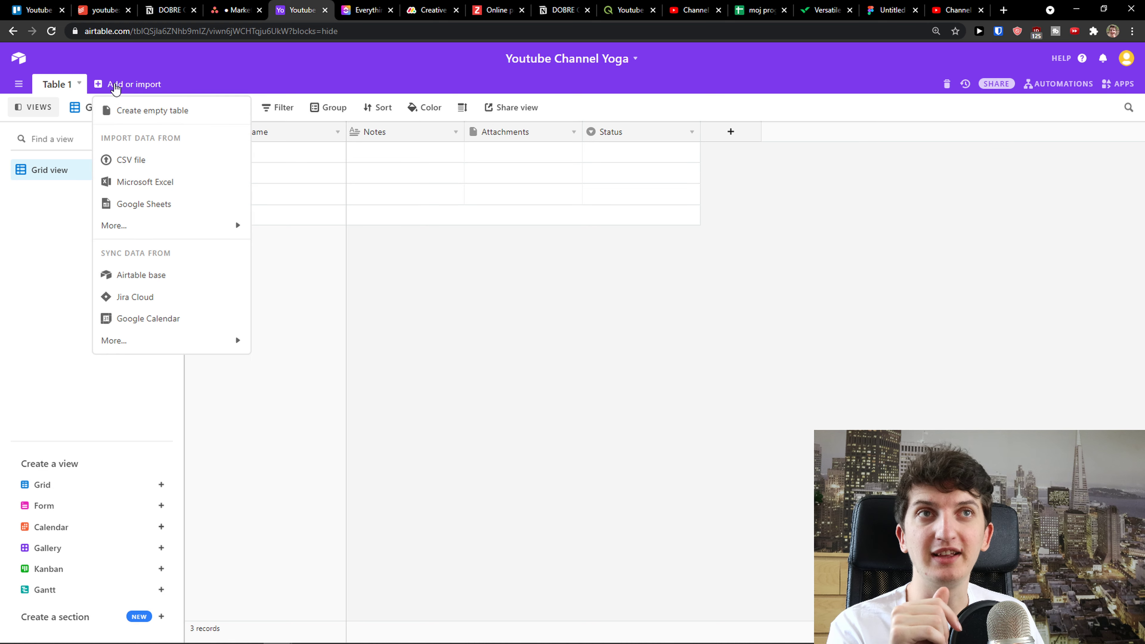
pyautogui.click(173, 114)
pyautogui.click(63, 92)
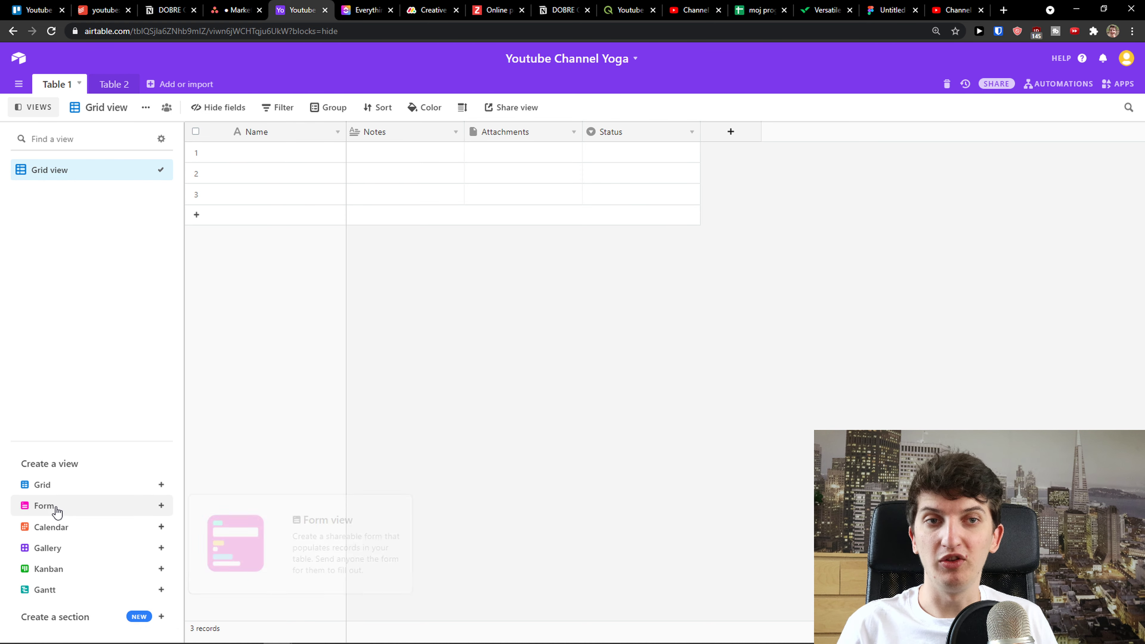
# Create a Kanban view of Table 1 grouped by Status, and check the first uncategorized record's details.
pyautogui.moveTo(59, 520)
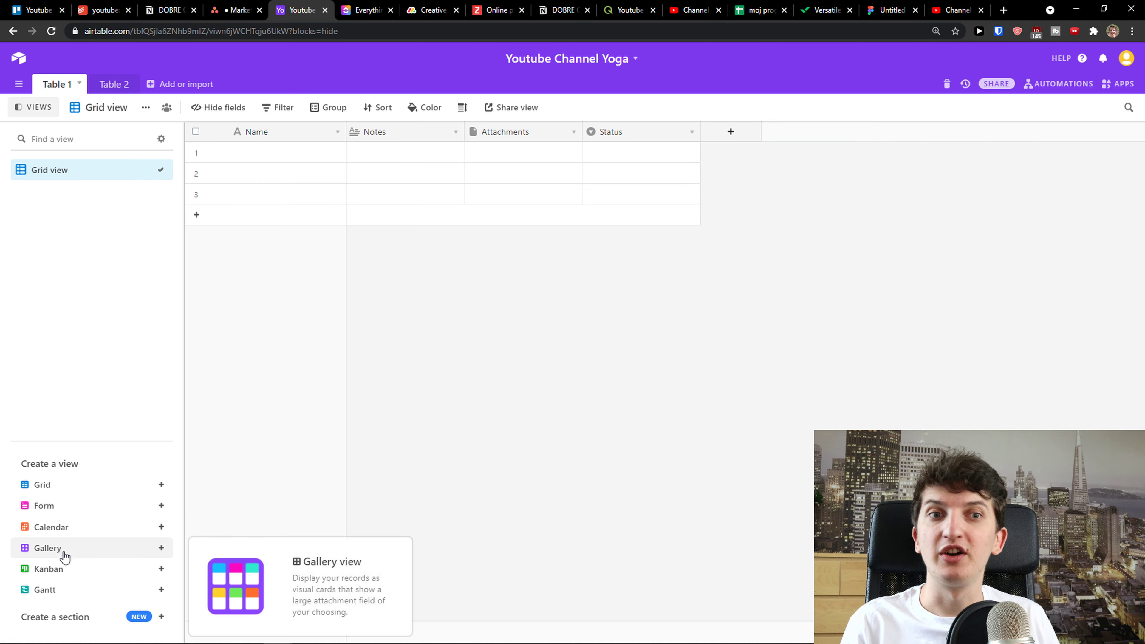
pyautogui.click(70, 567)
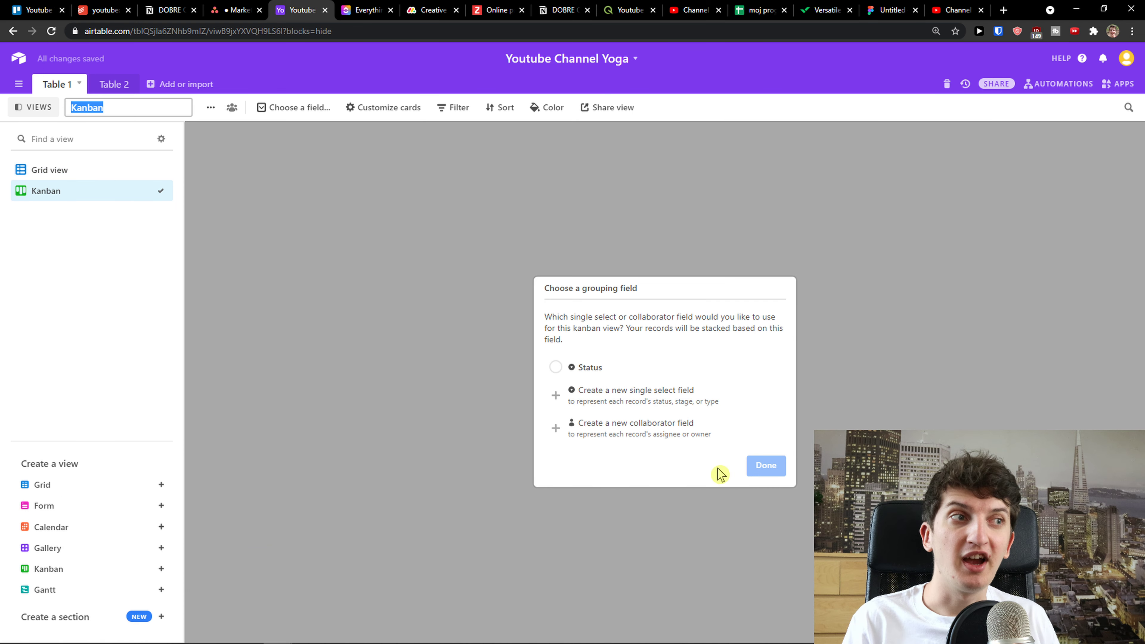
pyautogui.click(577, 367)
pyautogui.click(766, 465)
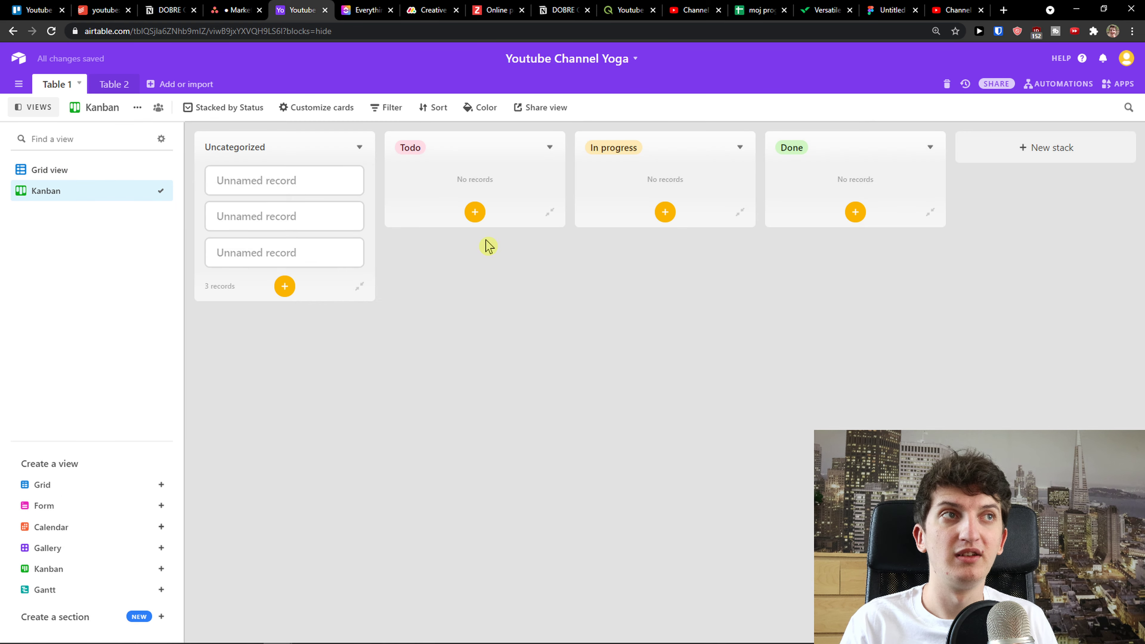
pyautogui.click(249, 181)
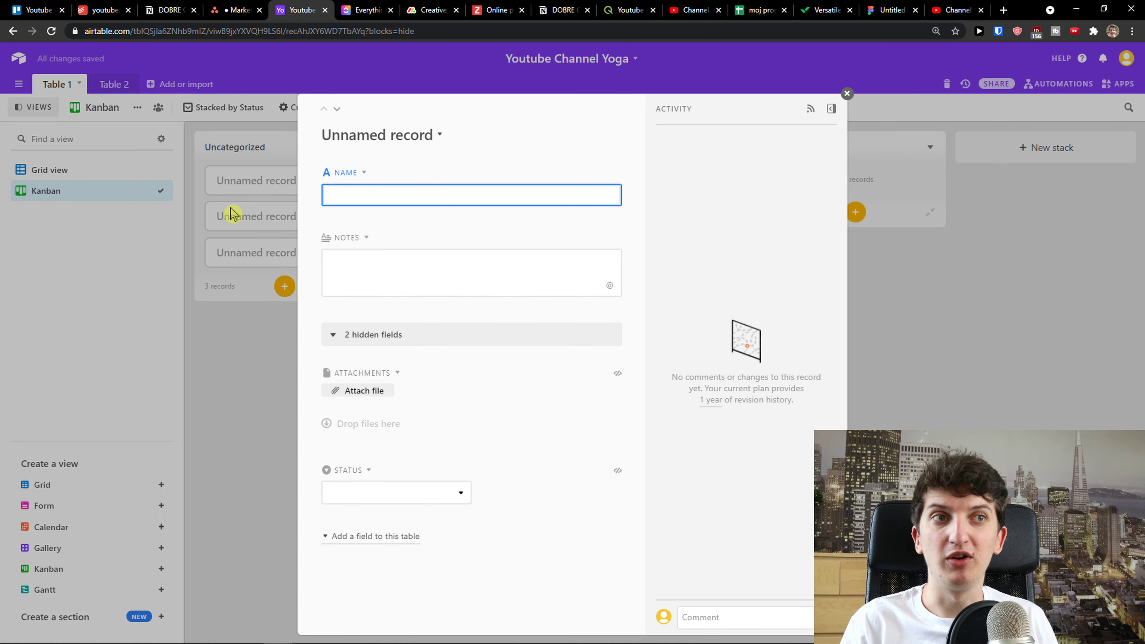
pyautogui.click(231, 213)
# Compare the Asana task list with the Airtable Kanban board, and return to the Notion DOBRE QUOTES board.
pyautogui.click(219, 7)
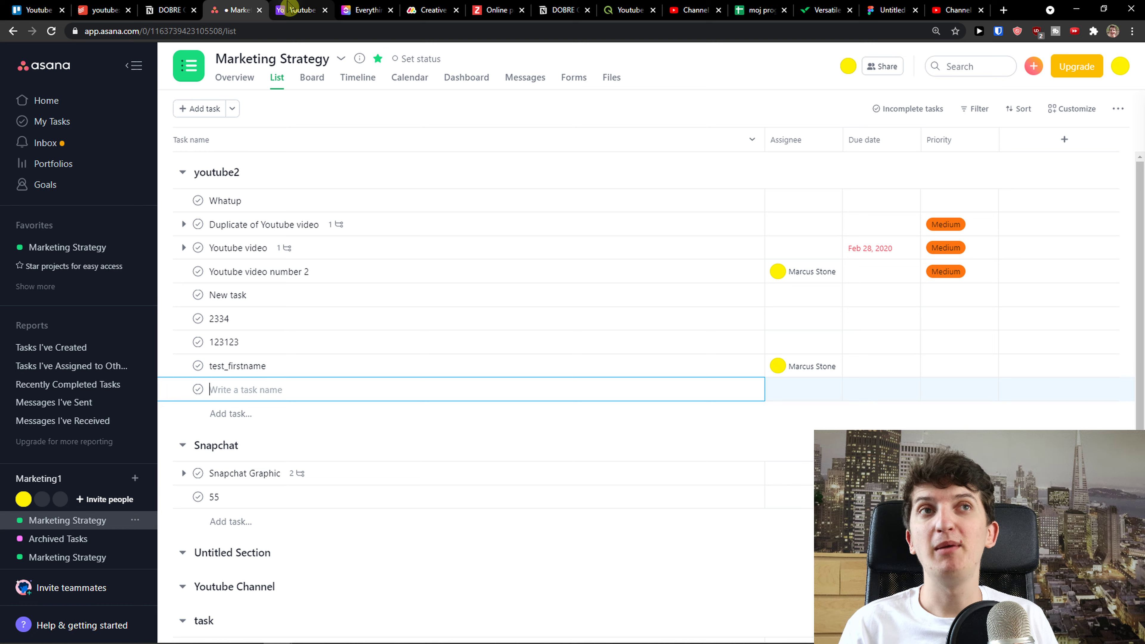
pyautogui.click(302, 7)
pyautogui.click(234, 7)
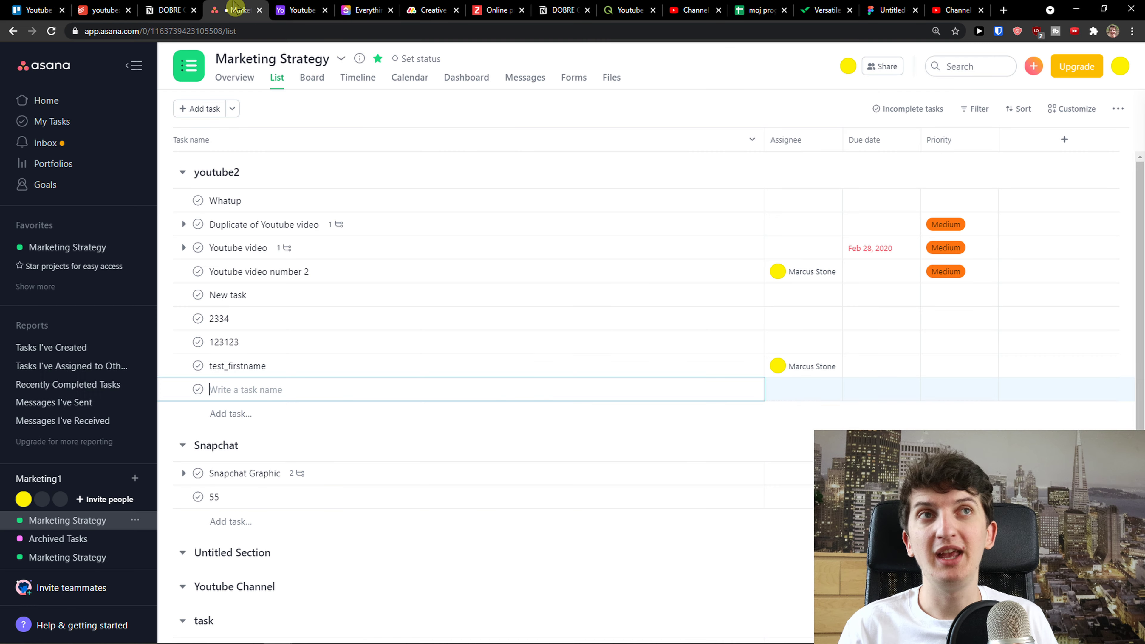
pyautogui.click(302, 7)
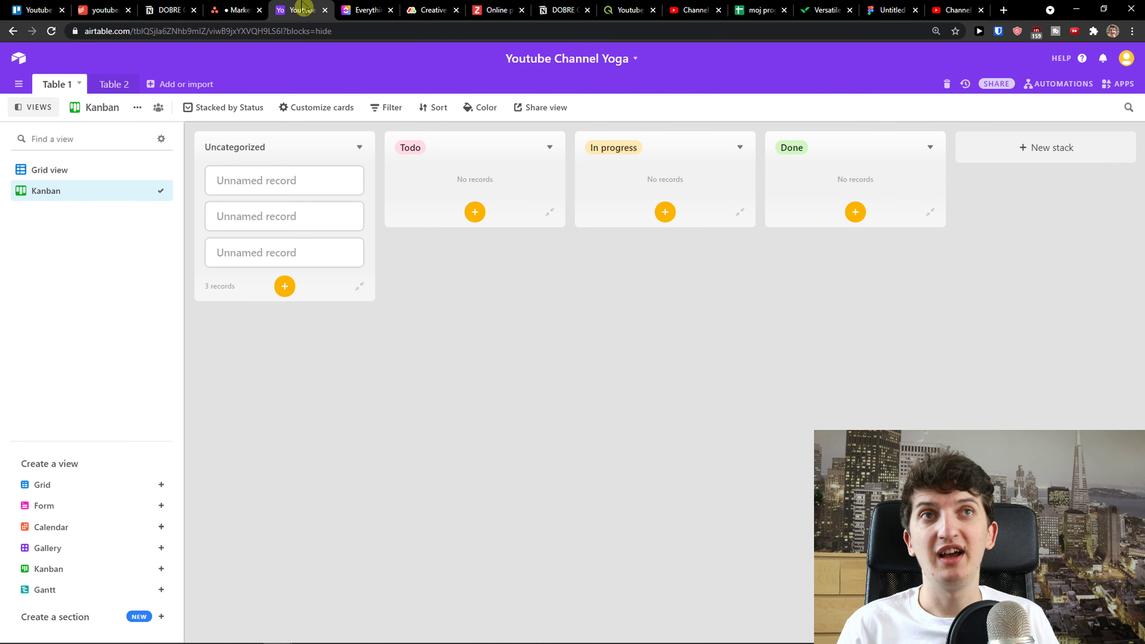
pyautogui.click(175, 7)
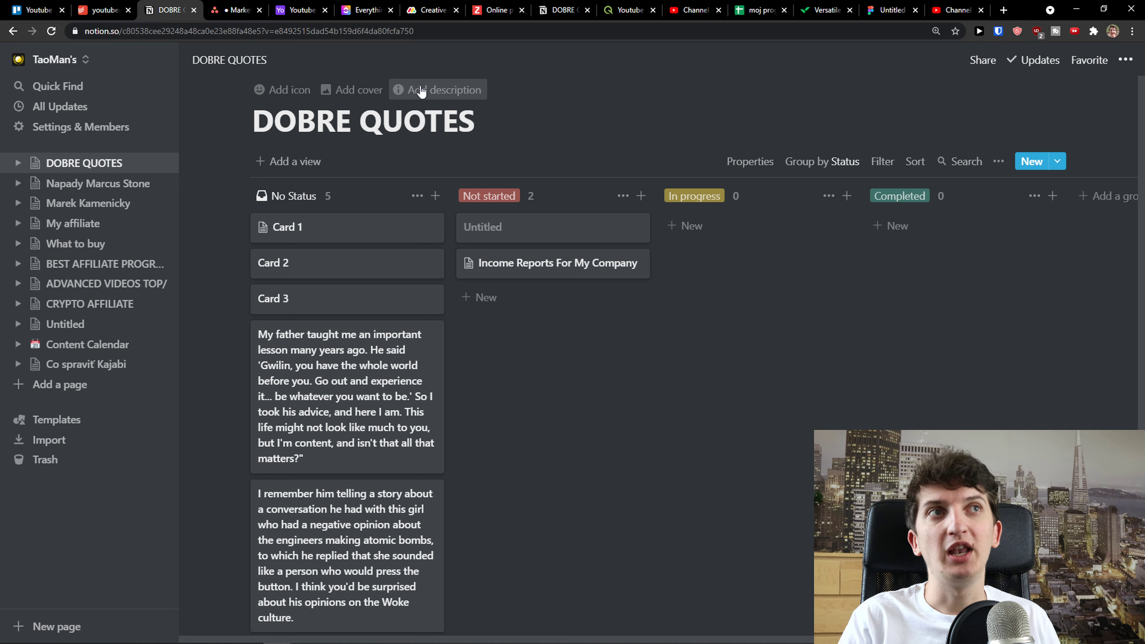
# Switch to ClickUp and preview its task view types, from Board, Calendar and Gantt through Mind Map, Workload, Activity and Map, without adding one.
pyautogui.click(344, 9)
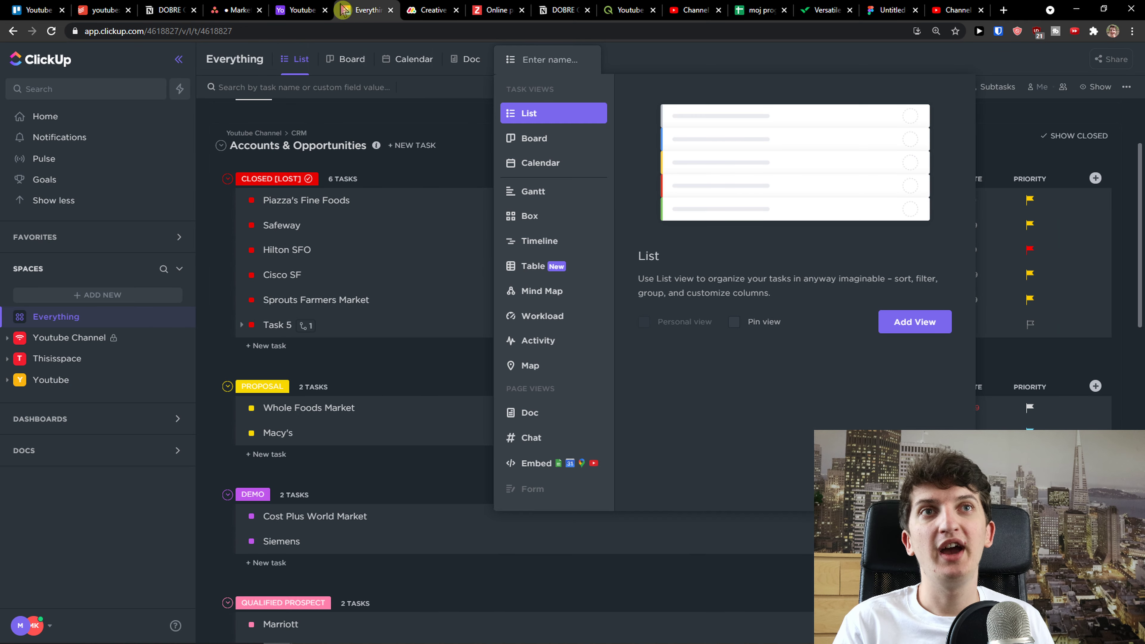
pyautogui.click(218, 174)
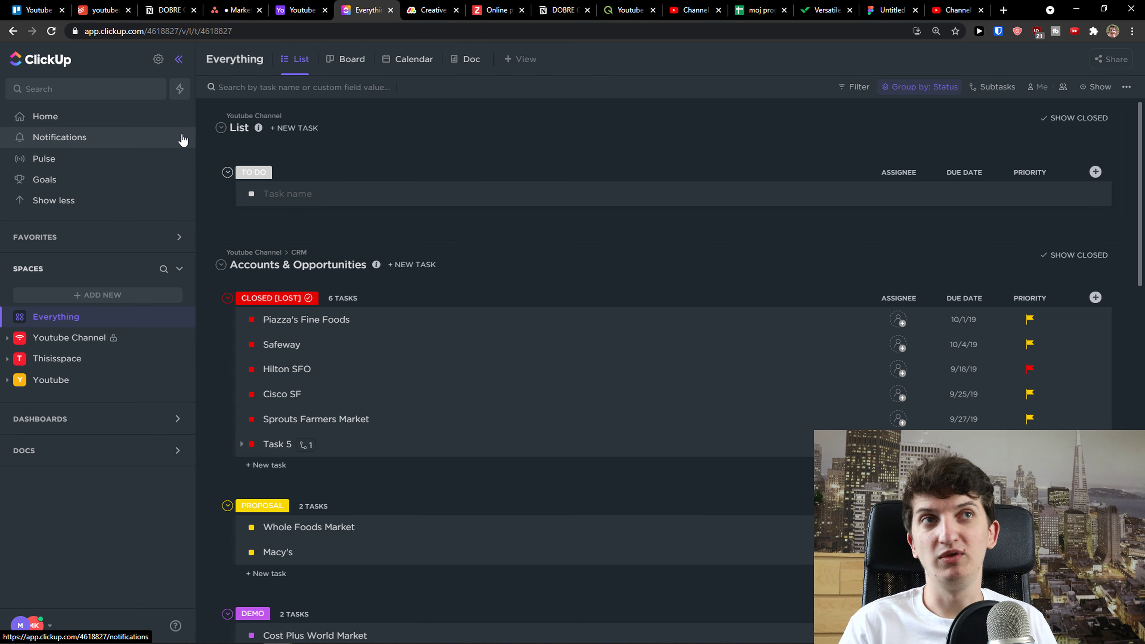
pyautogui.click(516, 63)
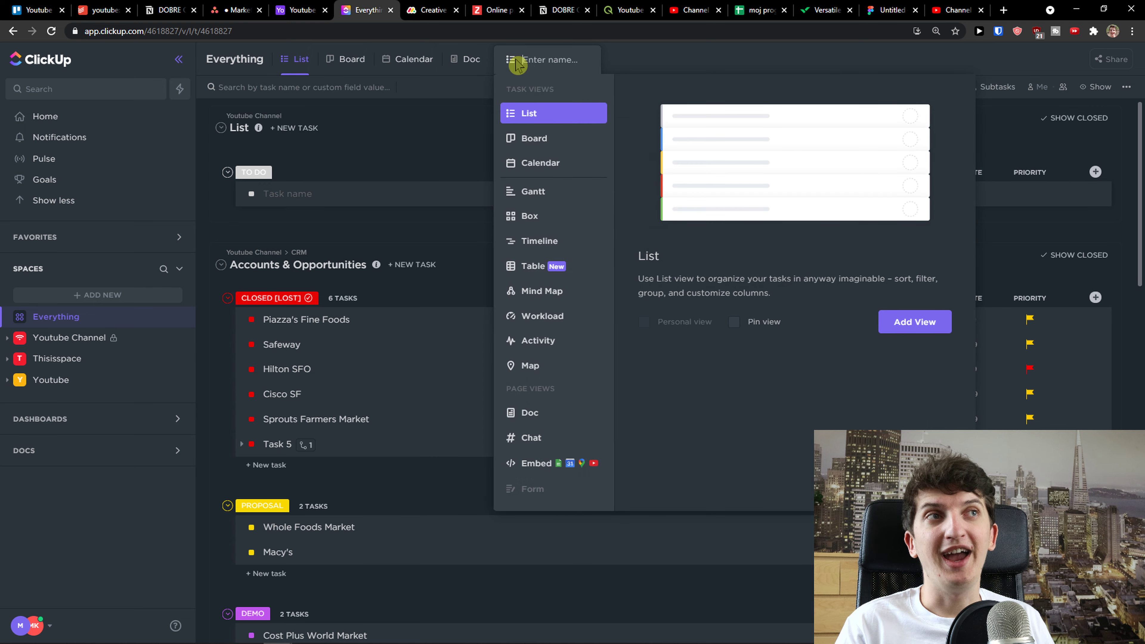
pyautogui.click(530, 139)
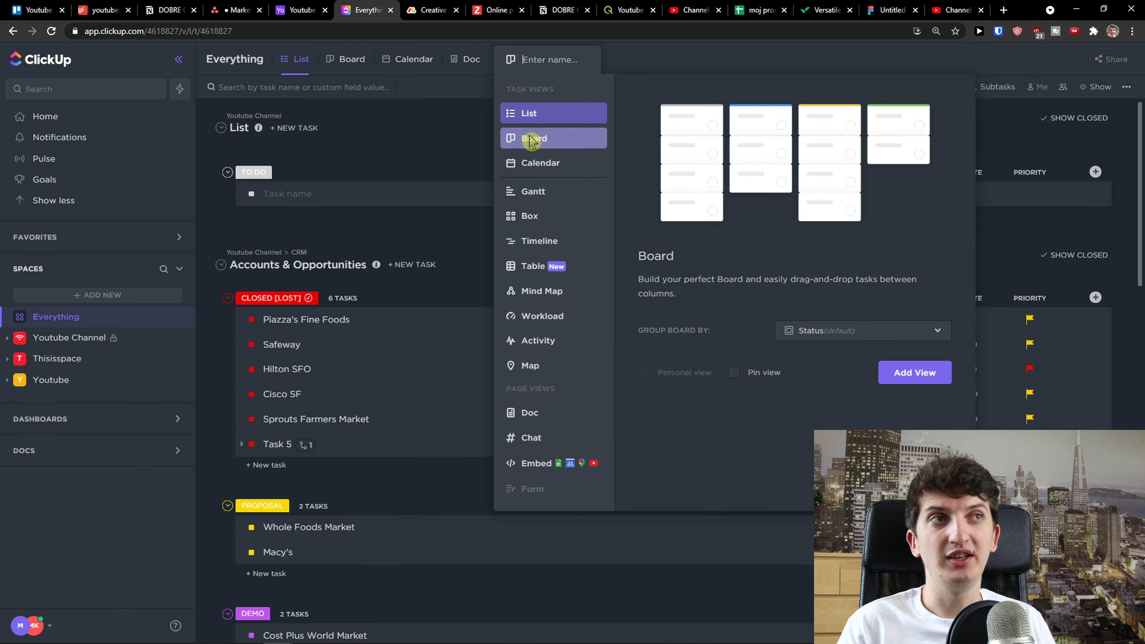
pyautogui.click(526, 164)
pyautogui.click(524, 193)
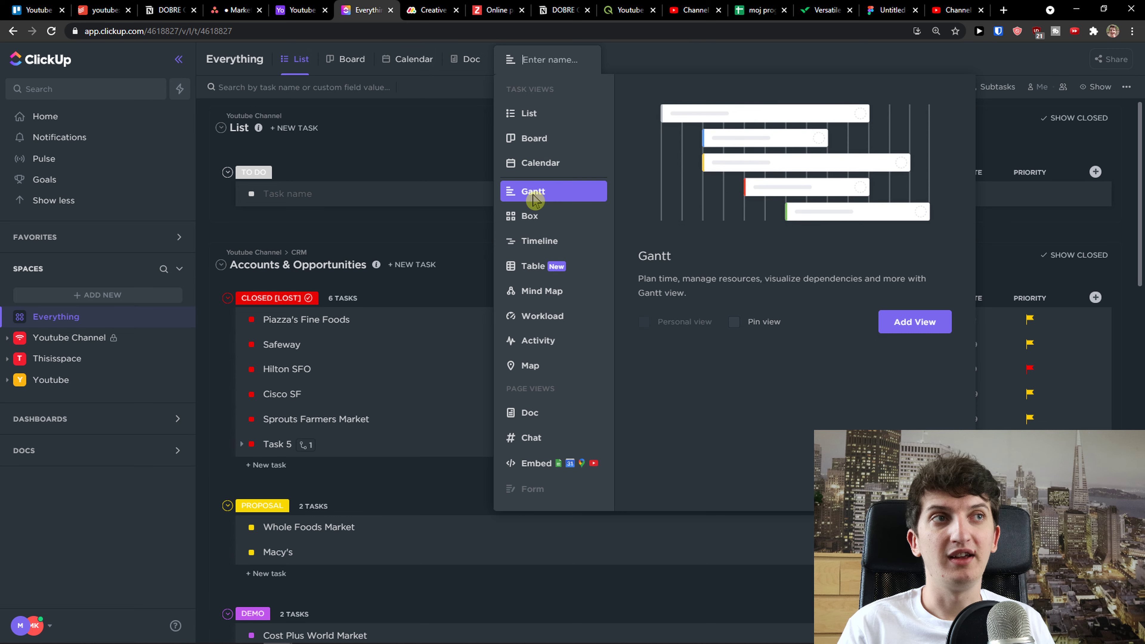
pyautogui.click(536, 224)
pyautogui.click(537, 241)
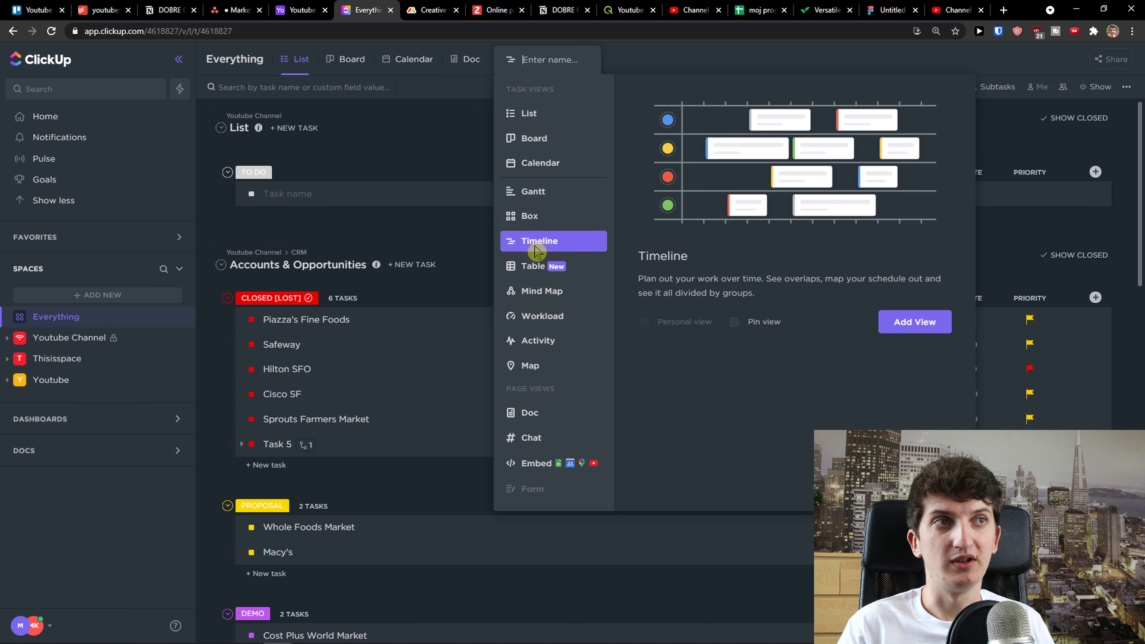
pyautogui.click(533, 267)
pyautogui.click(529, 294)
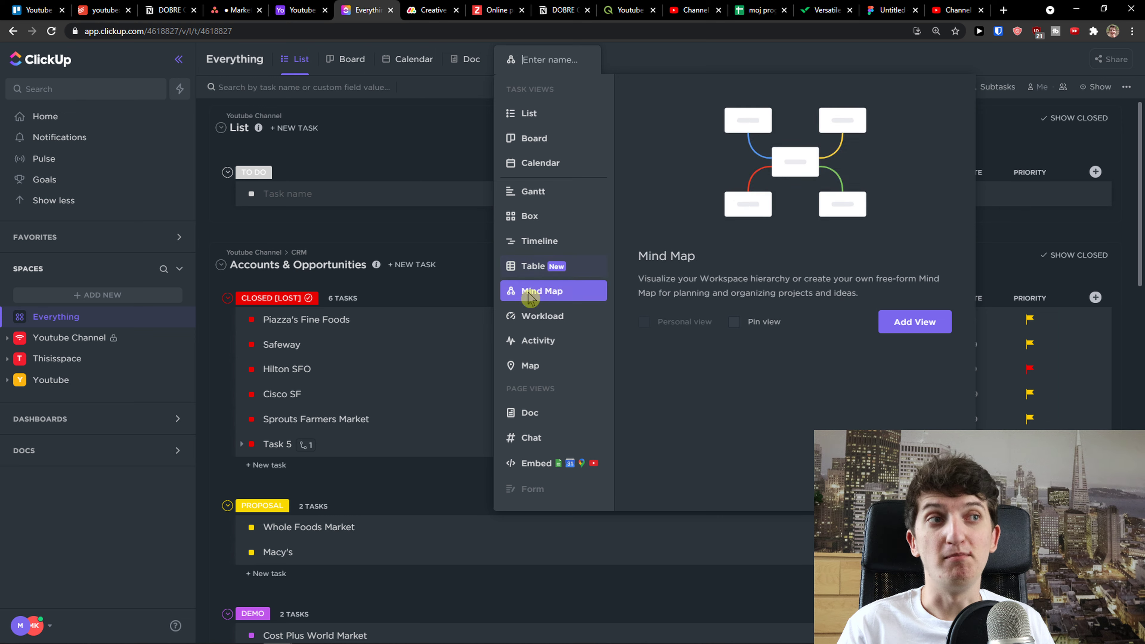
pyautogui.click(538, 318)
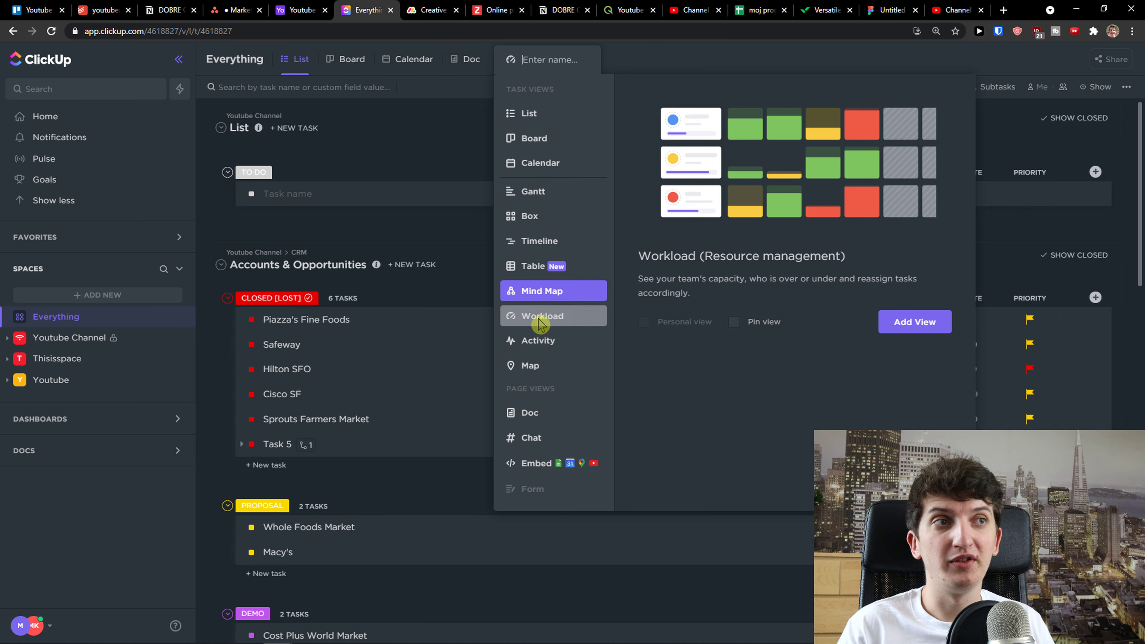
pyautogui.click(541, 346)
pyautogui.click(544, 369)
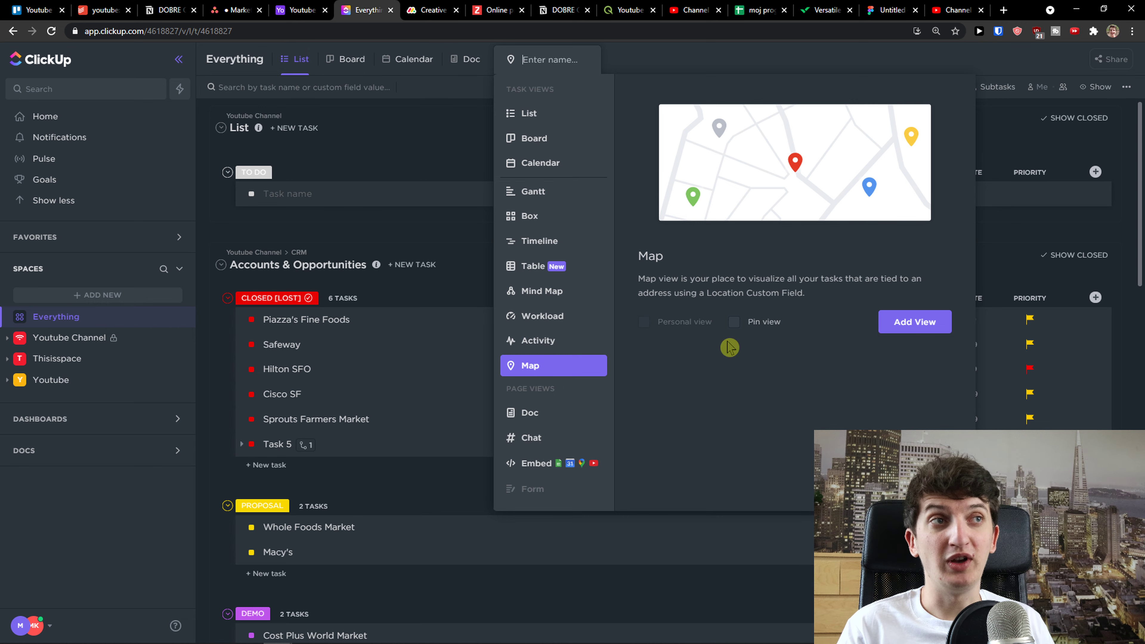
pyautogui.click(448, 255)
# Examine the new-task entry and the available column and custom field types in the Accounts & Opportunities list.
pyautogui.scroll(-5, 283, 234)
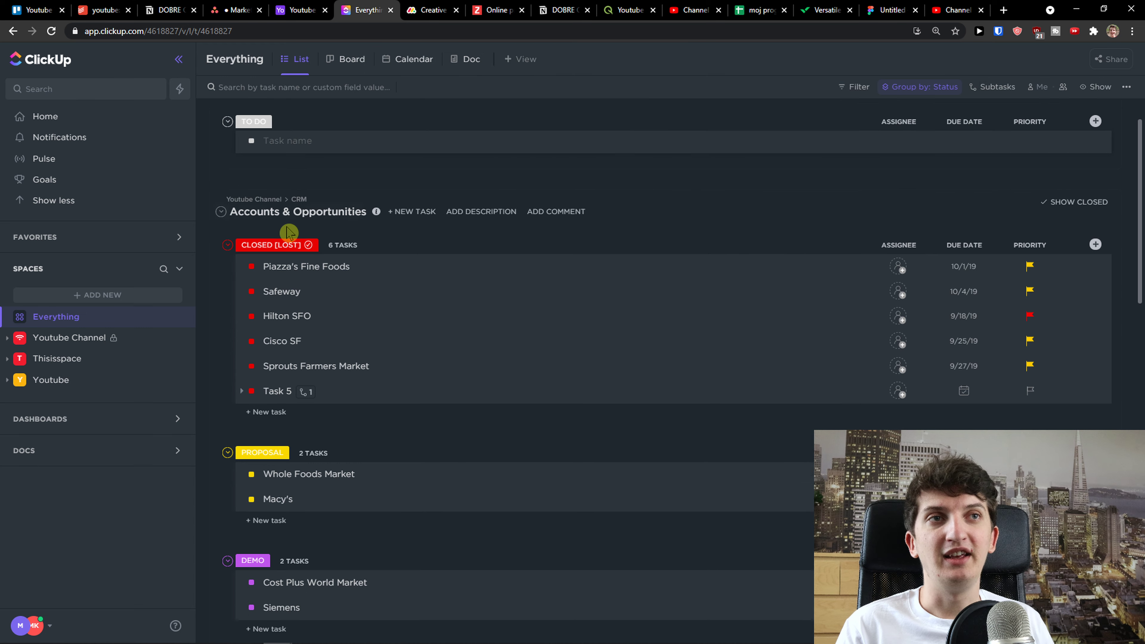
pyautogui.scroll(4, 239, 280)
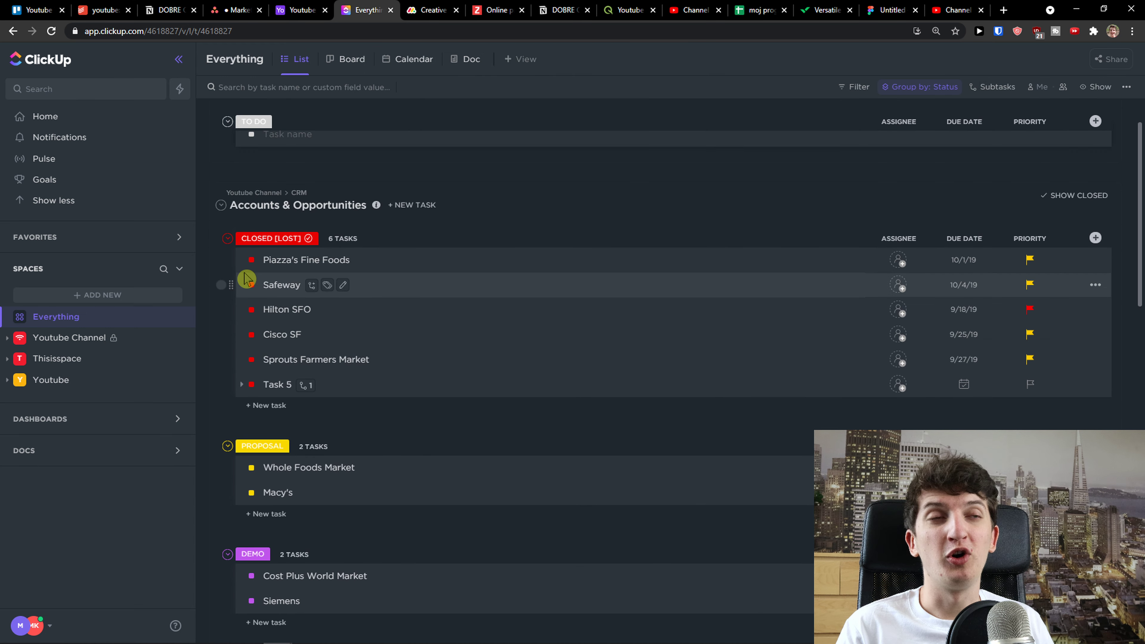
pyautogui.click(259, 404)
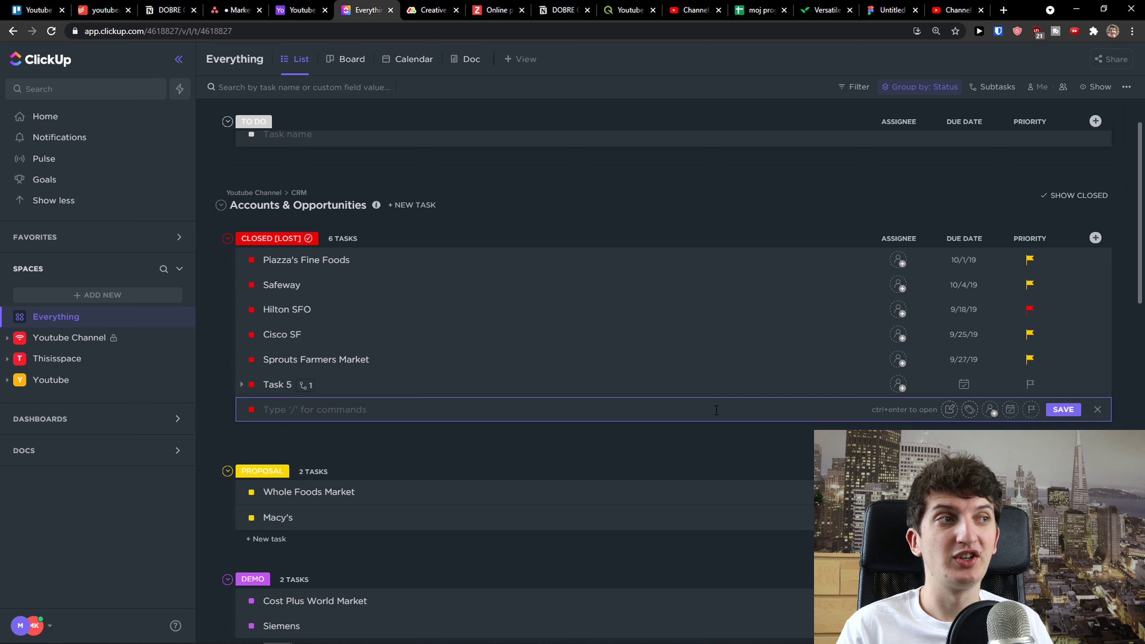
pyautogui.click(1095, 237)
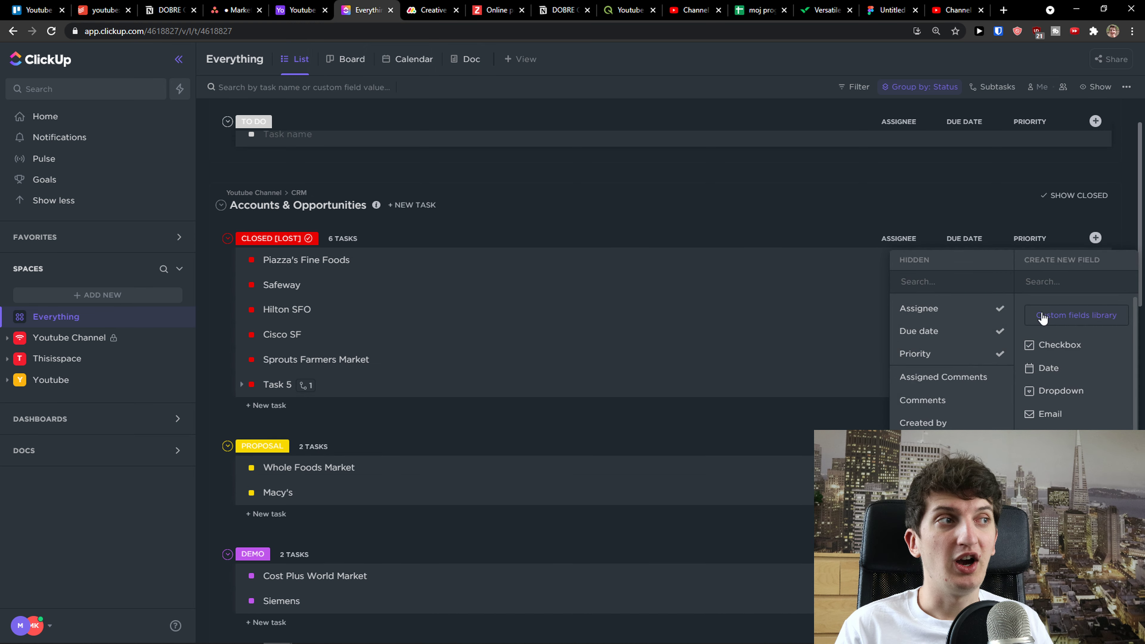
pyautogui.scroll(-2, 1045, 316)
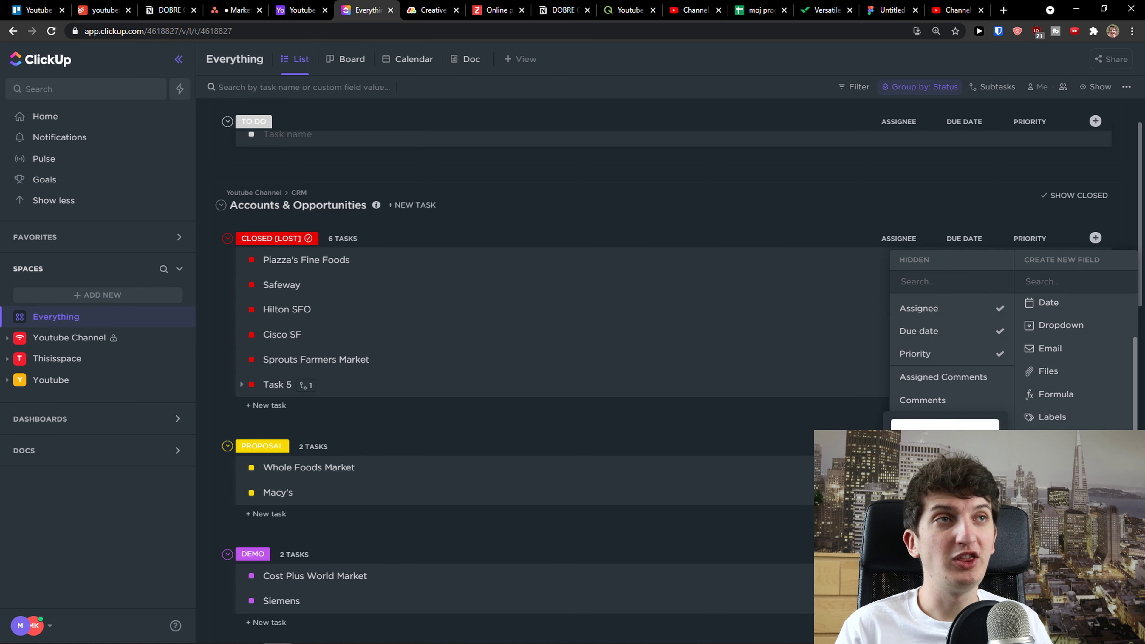
pyautogui.scroll(1, 578, 414)
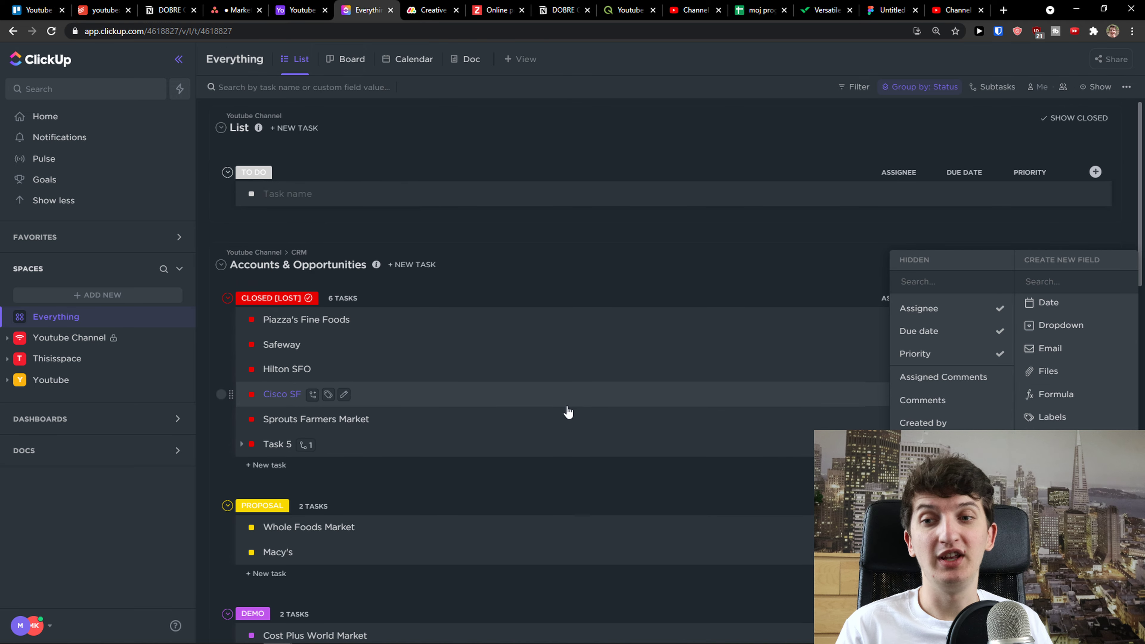
pyautogui.click(551, 285)
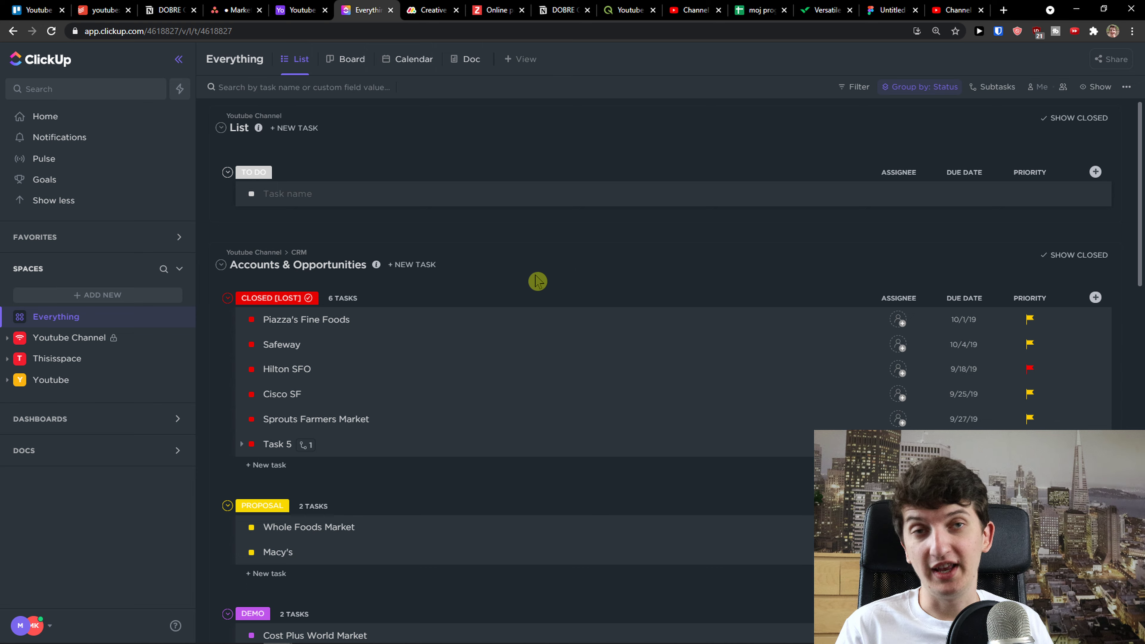
# Switch to monday.com, move its browser tab directly after Trello's, and browse the Views Center's essential views and the Apps by Monday.
pyautogui.click(432, 10)
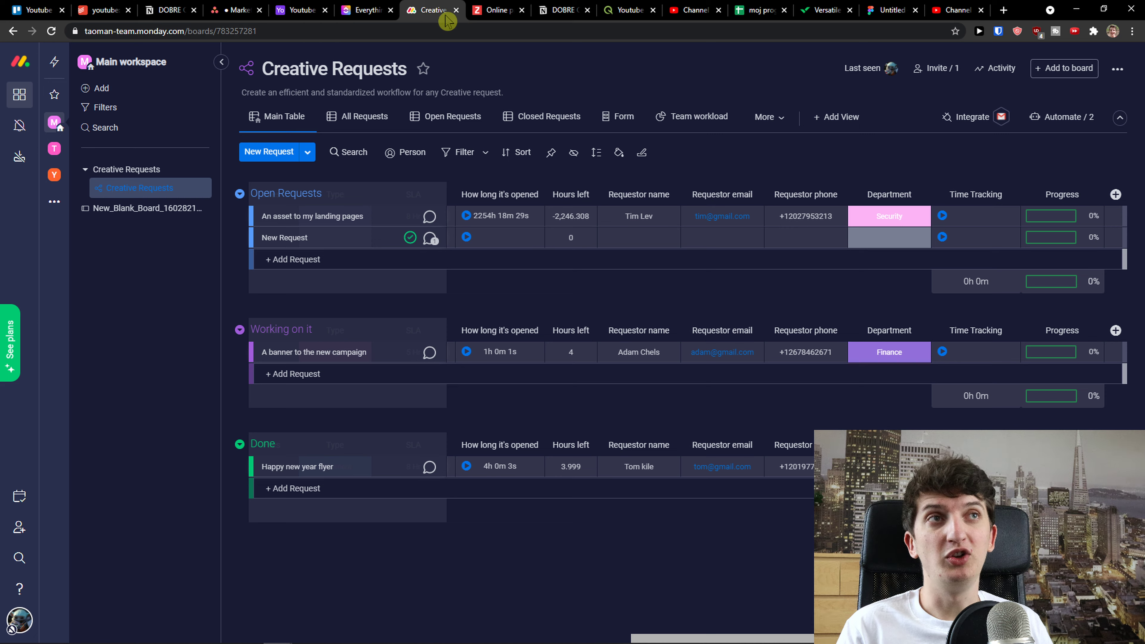
pyautogui.moveTo(435, 11); pyautogui.dragTo(101, 9)
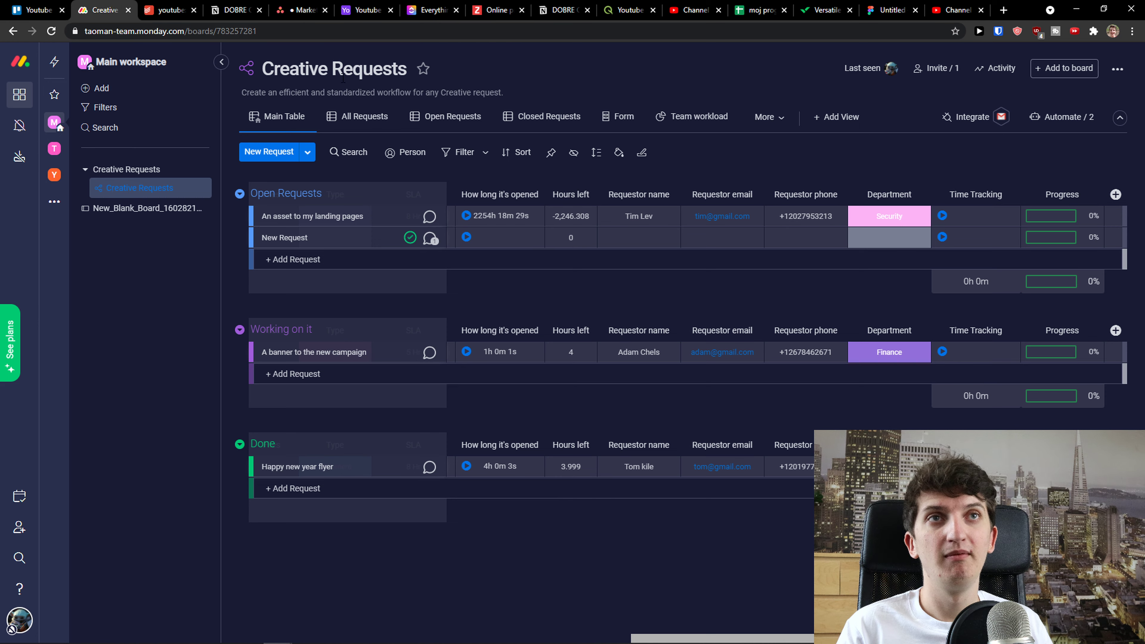
pyautogui.click(816, 113)
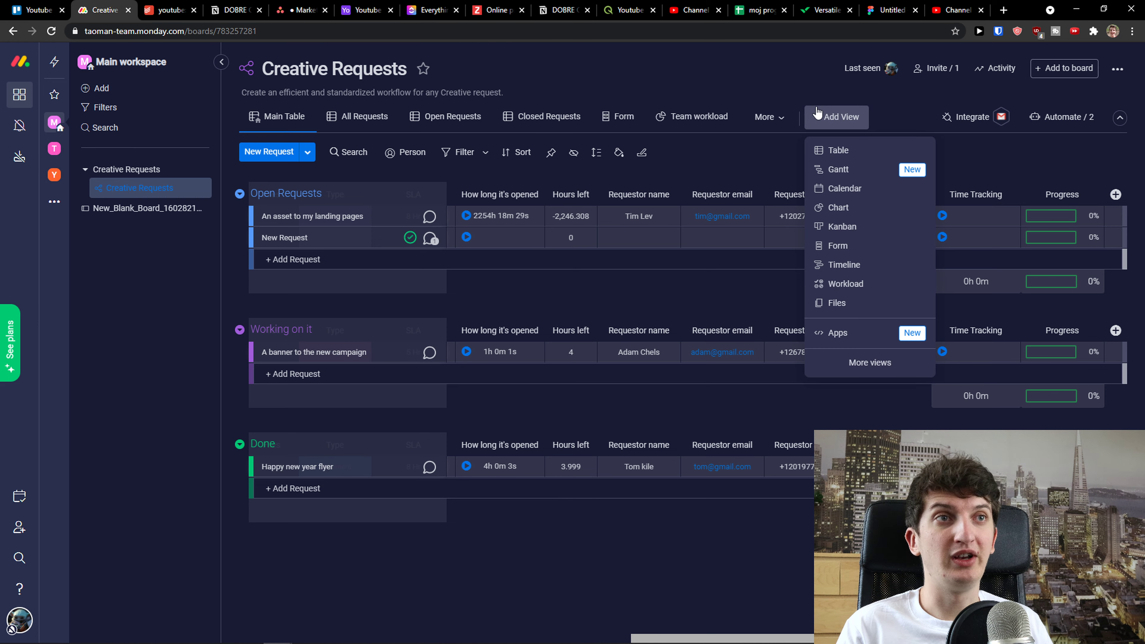
pyautogui.click(861, 363)
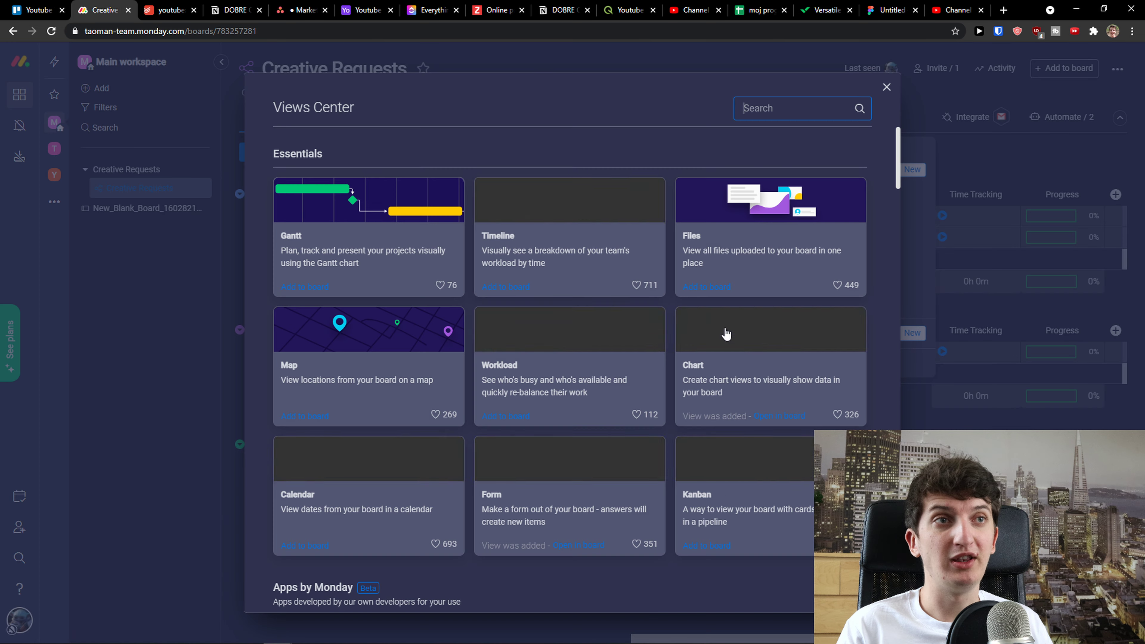
pyautogui.scroll(-3, 469, 282)
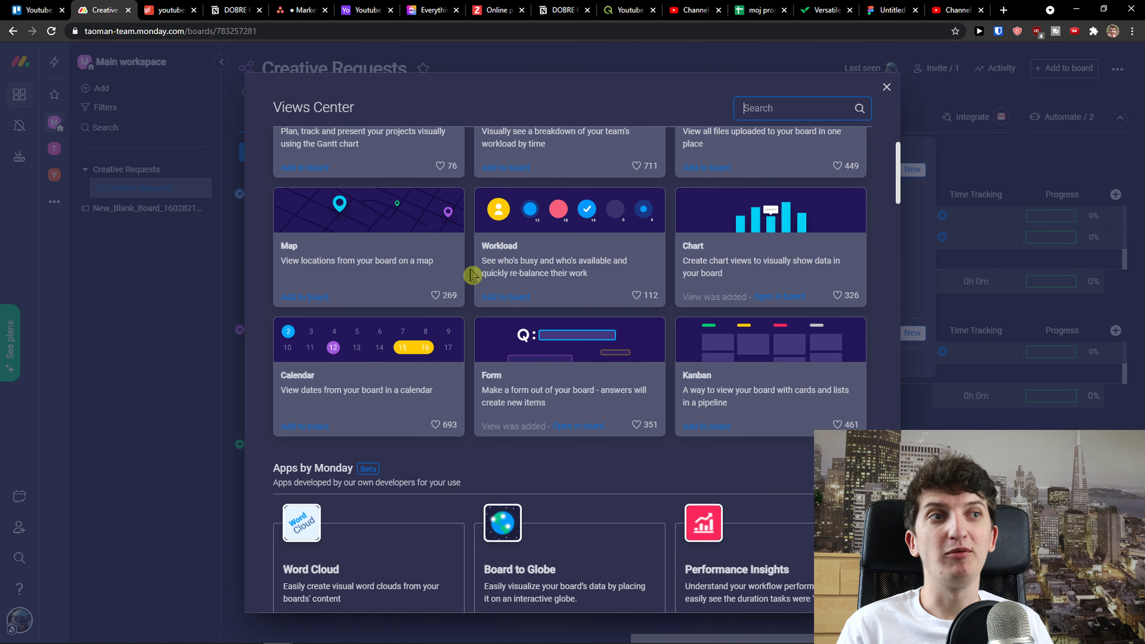
pyautogui.scroll(3, 471, 277)
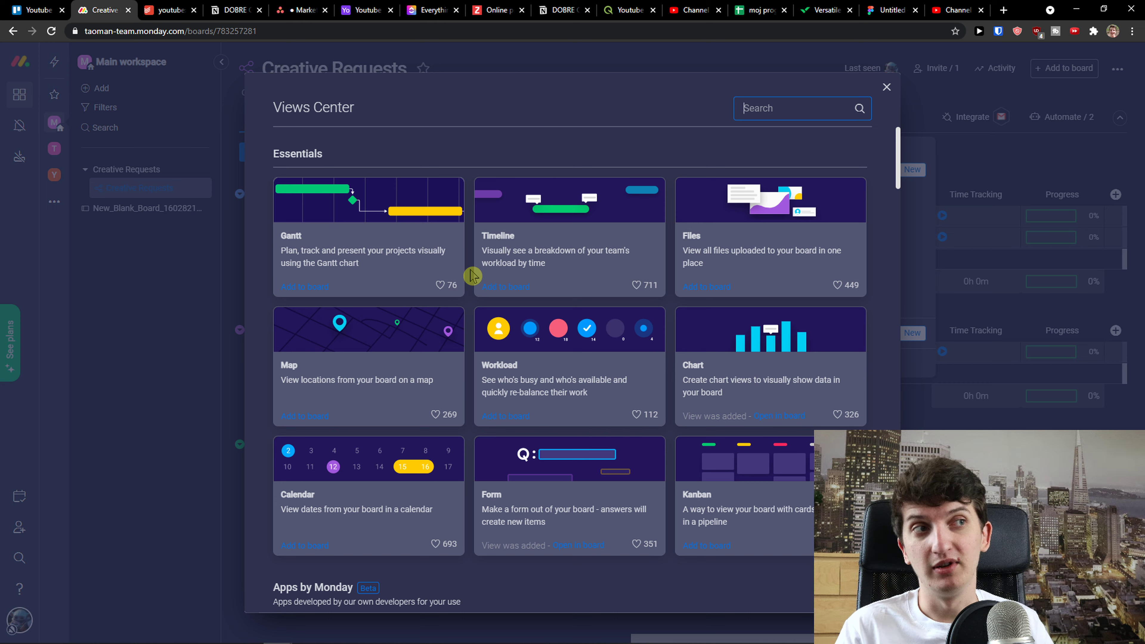
pyautogui.scroll(-7, 472, 276)
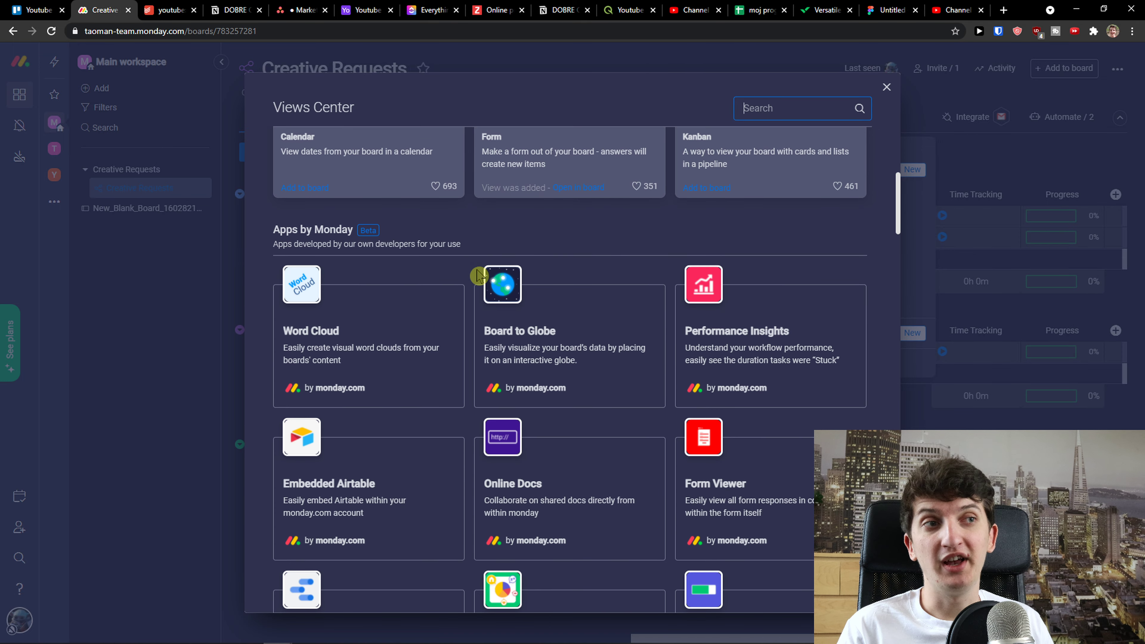
pyautogui.scroll(-2, 478, 275)
# Check the Trello board for comparison, finish reviewing monday.com's Views Center, close it, and open the Add Request entry under Open Requests.
pyautogui.click(35, 10)
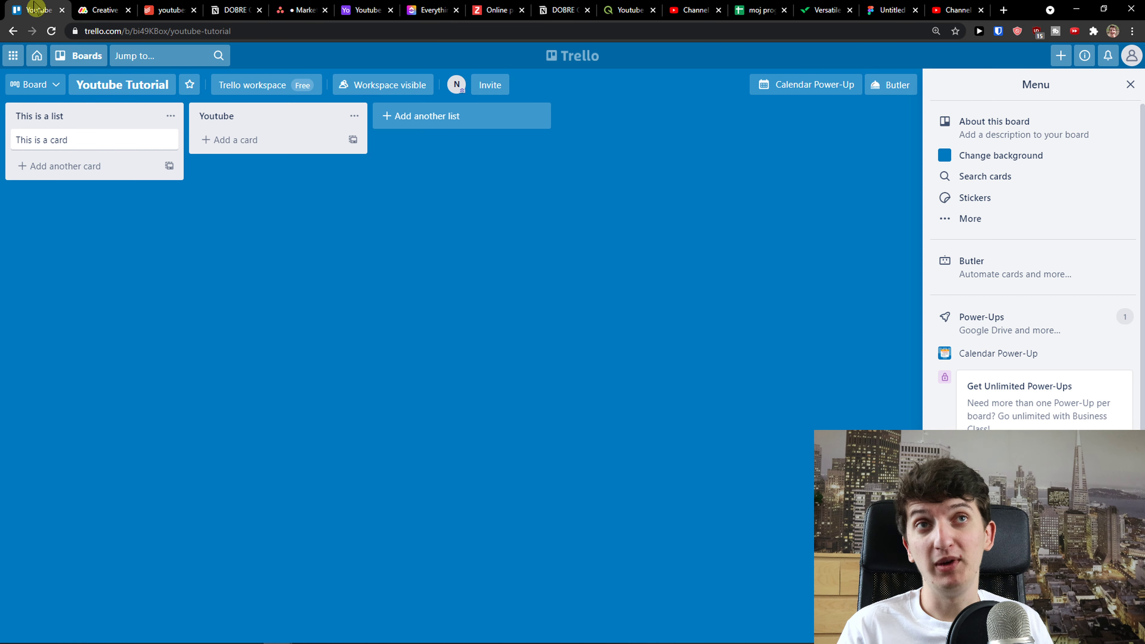
pyautogui.click(99, 6)
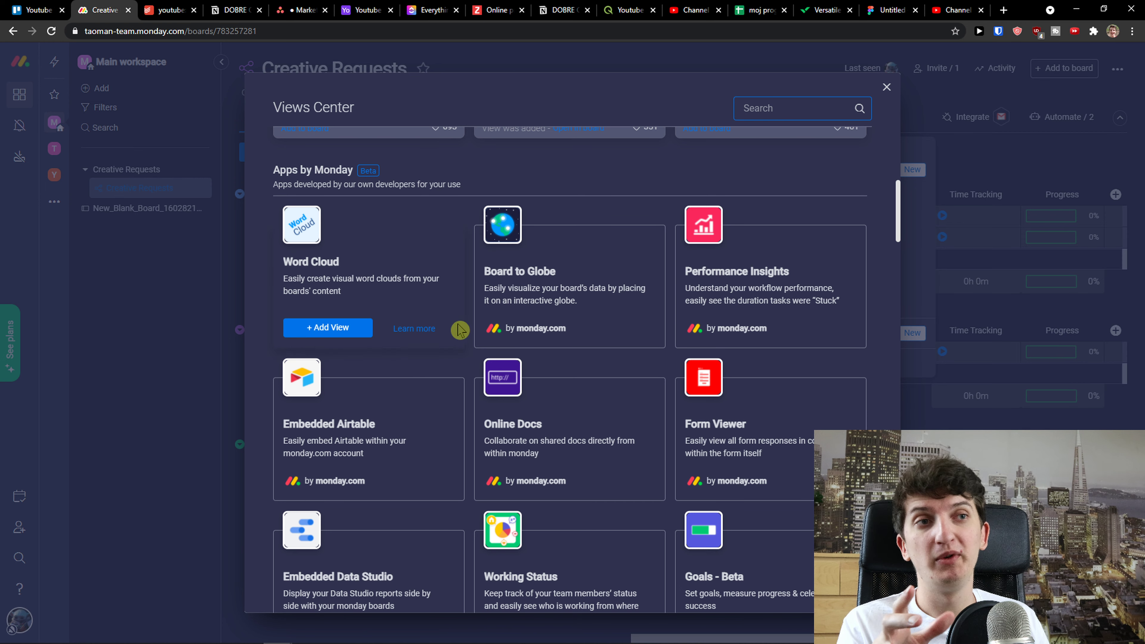
pyautogui.scroll(-3, 476, 328)
pyautogui.scroll(8, 475, 327)
pyautogui.scroll(3, 474, 333)
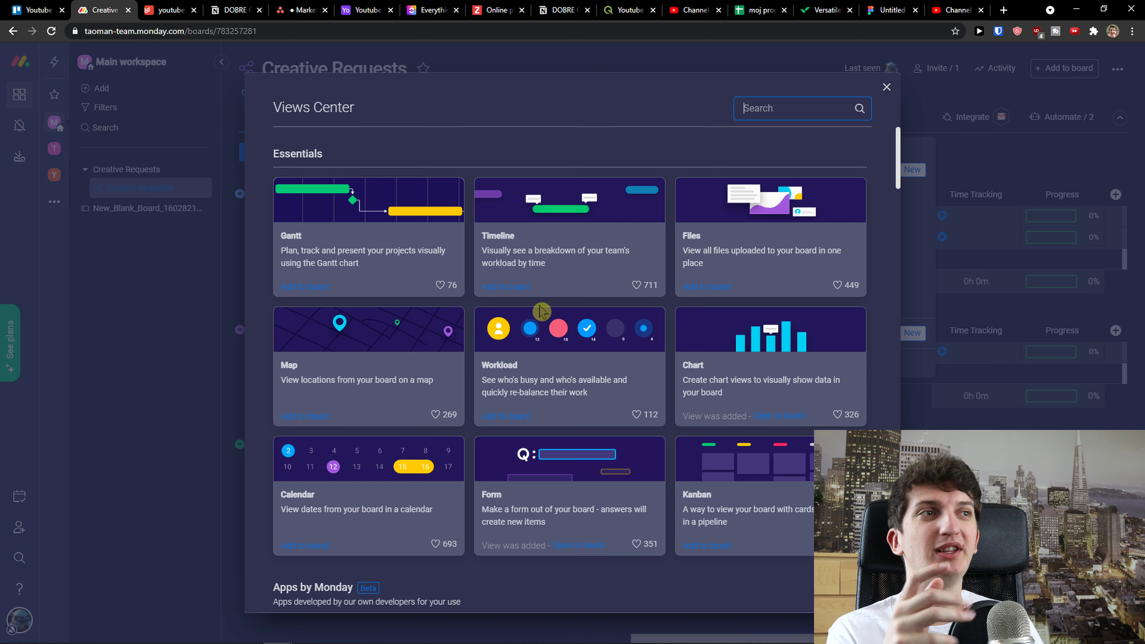
pyautogui.click(184, 328)
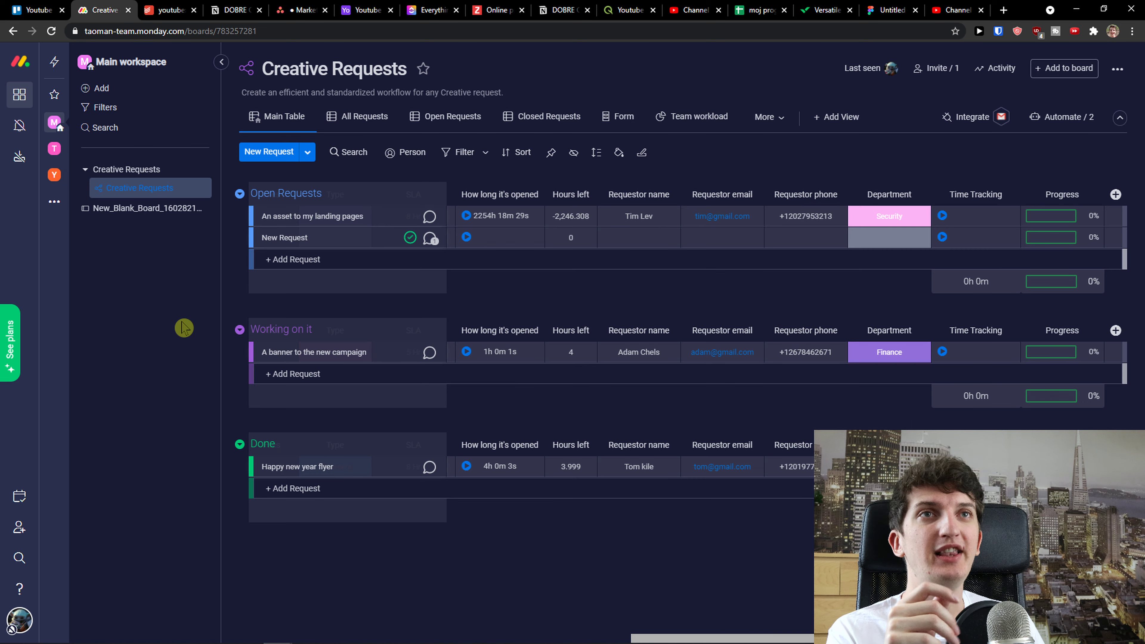
pyautogui.click(267, 260)
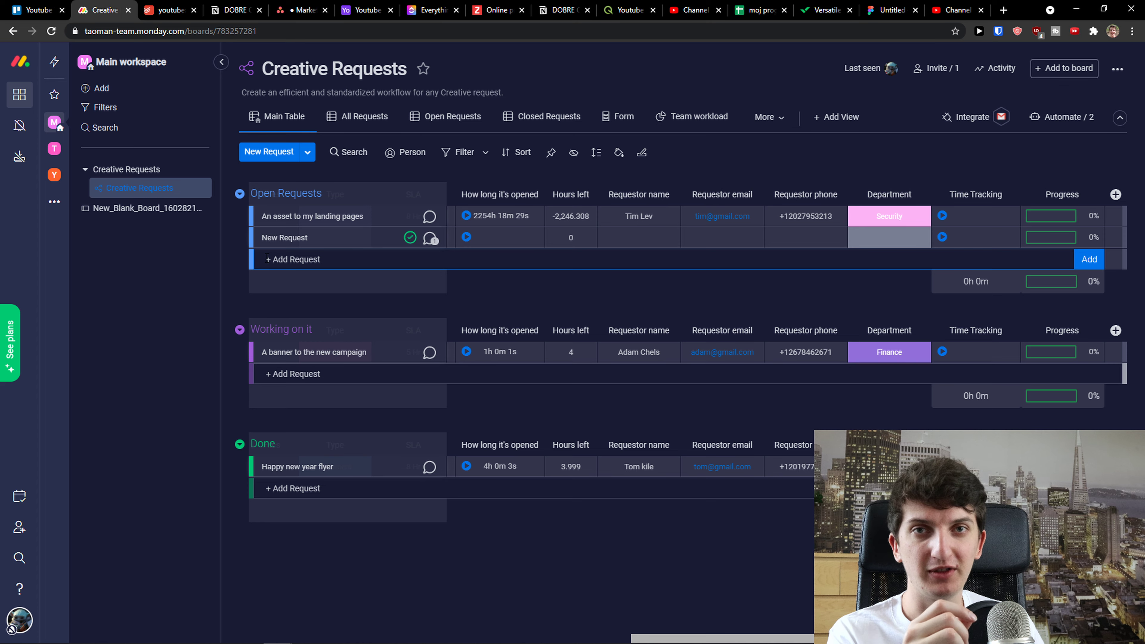
# Switch past ClickUp to the Zoho Projects page, close its video overlay, and view the top of the page.
pyautogui.click(431, 10)
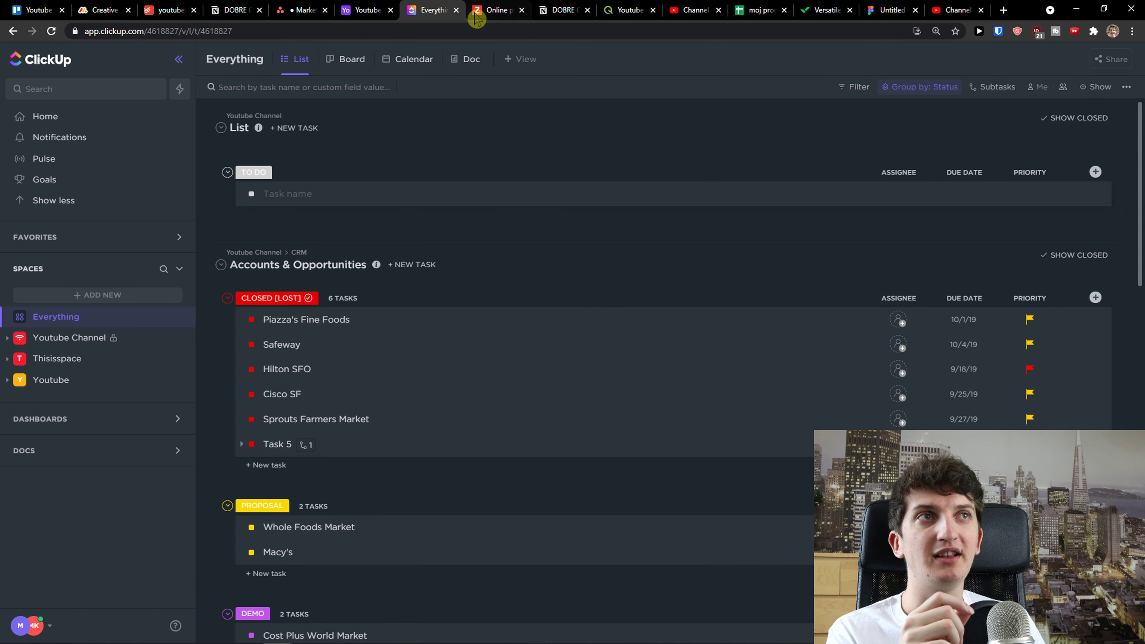
pyautogui.click(494, 6)
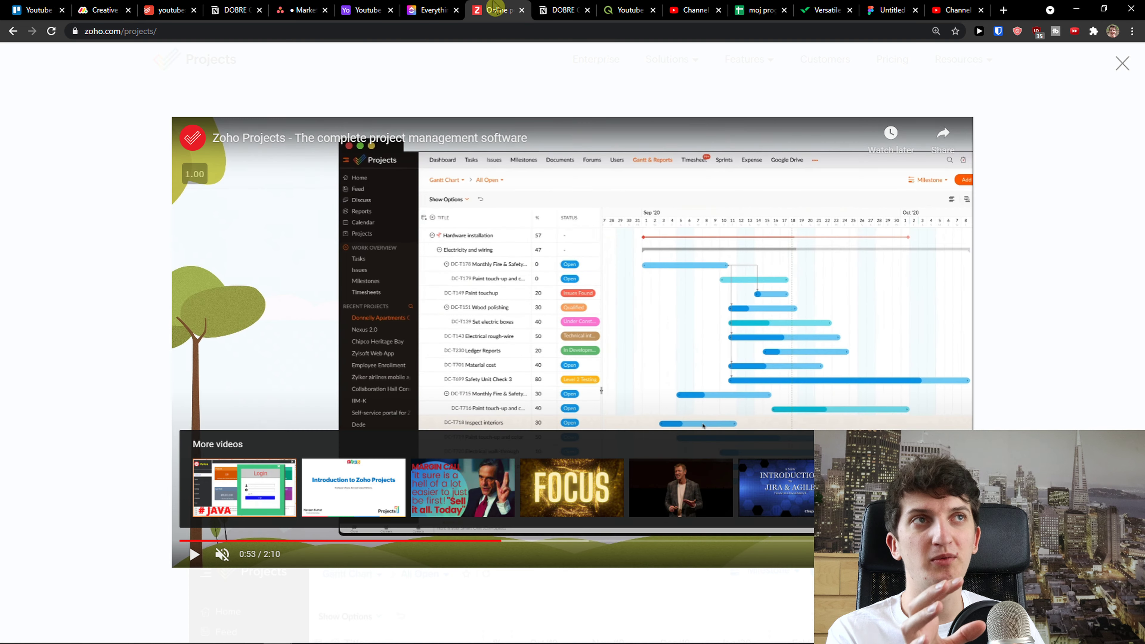
pyautogui.click(115, 126)
pyautogui.scroll(1, 114, 127)
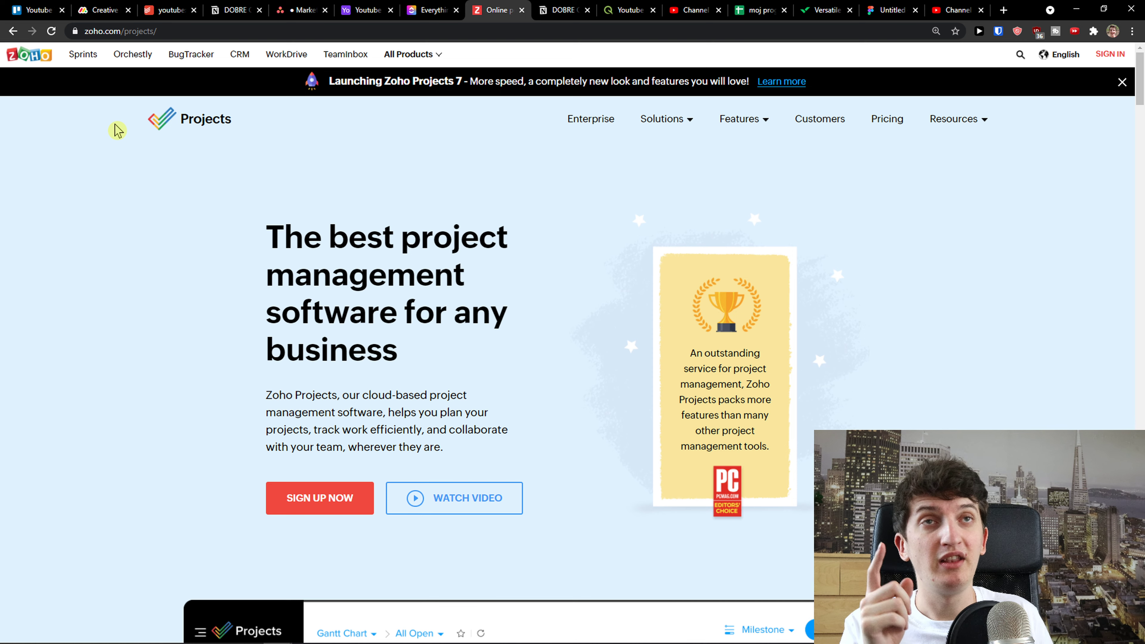
# Move the Quire tab directly after Trello's, and check Quire's add options and the Youtube project's board and list views.
pyautogui.moveTo(626, 10); pyautogui.dragTo(122, 11)
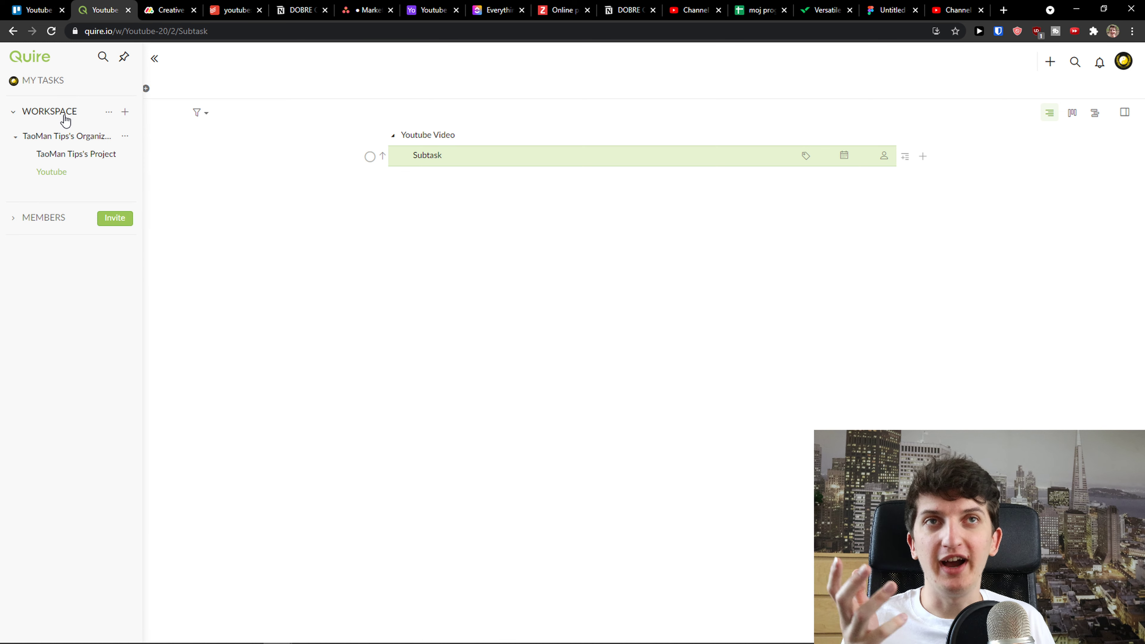
pyautogui.click(1050, 68)
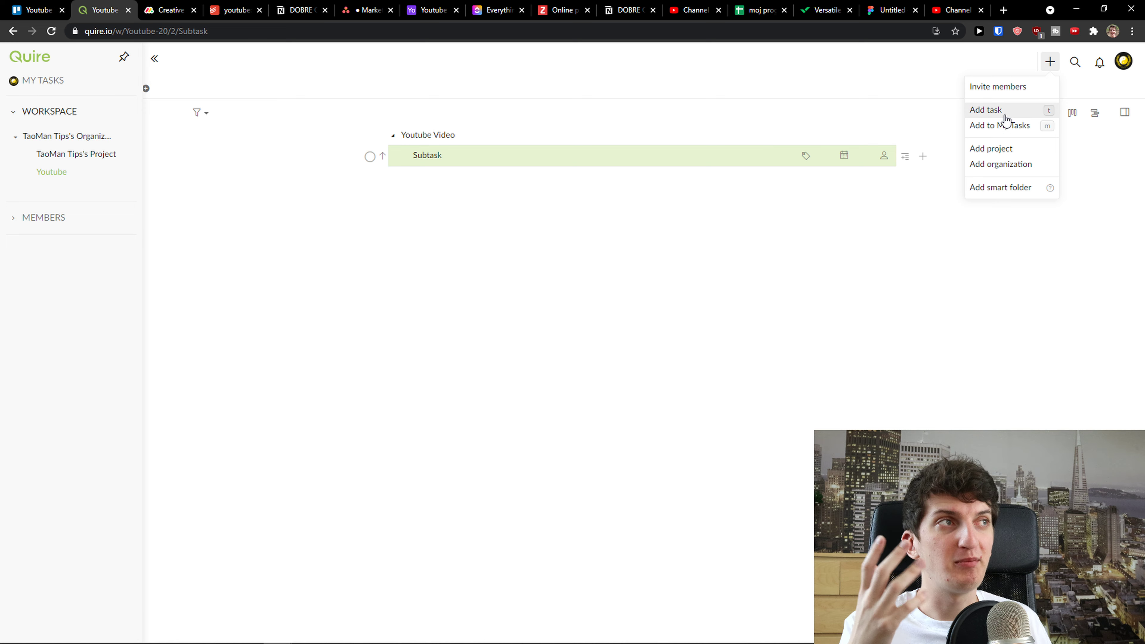
pyautogui.click(580, 222)
pyautogui.click(1072, 118)
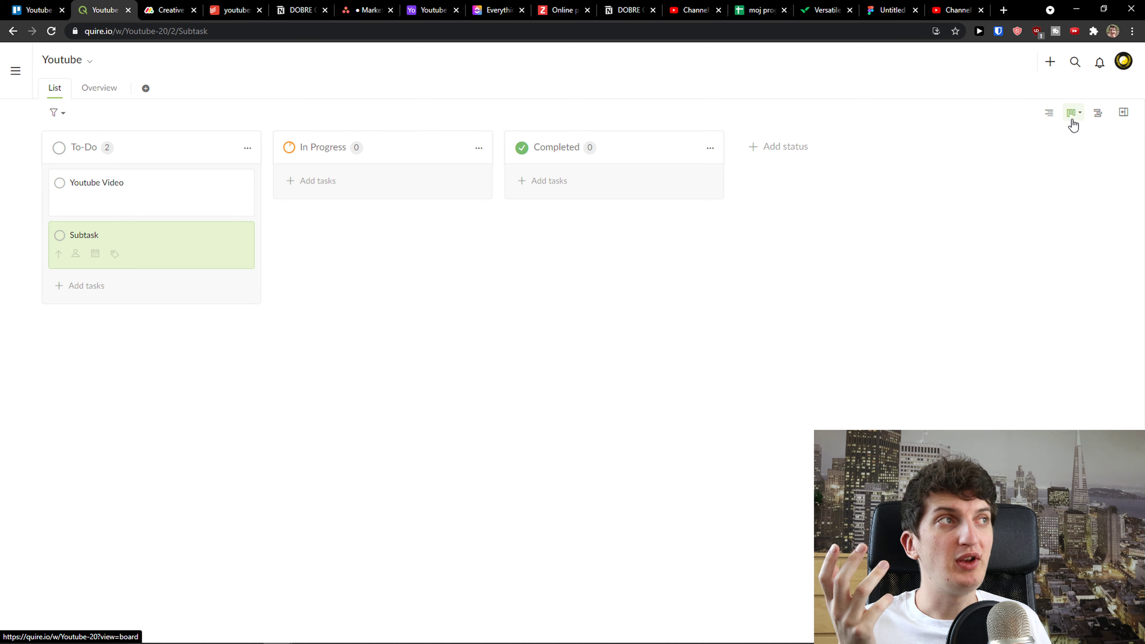
pyautogui.click(1049, 113)
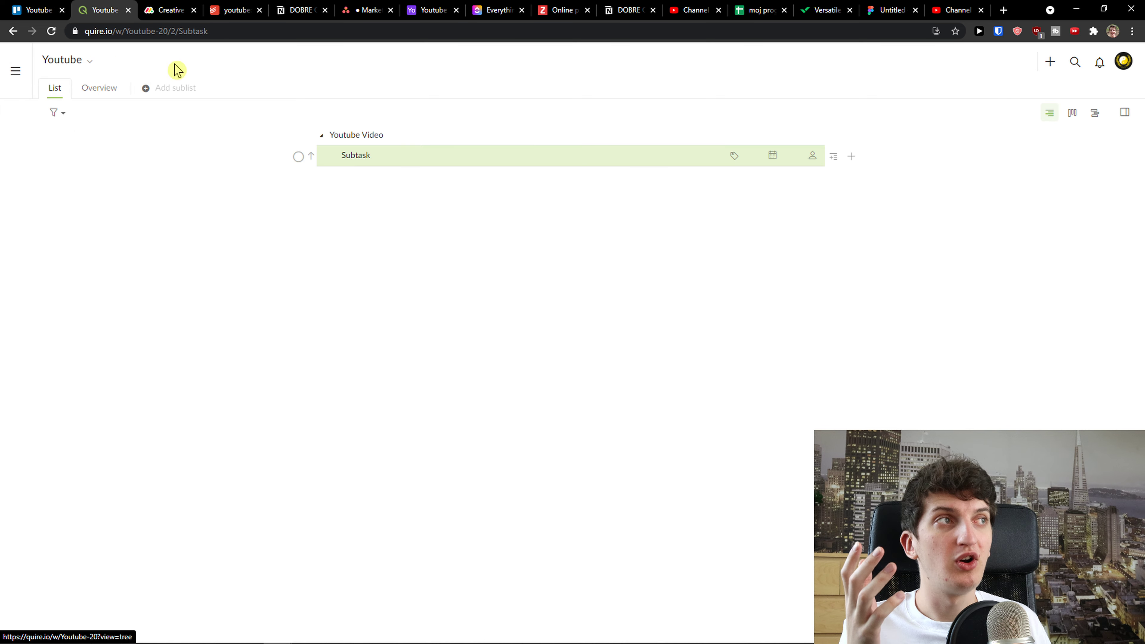
pyautogui.click(17, 73)
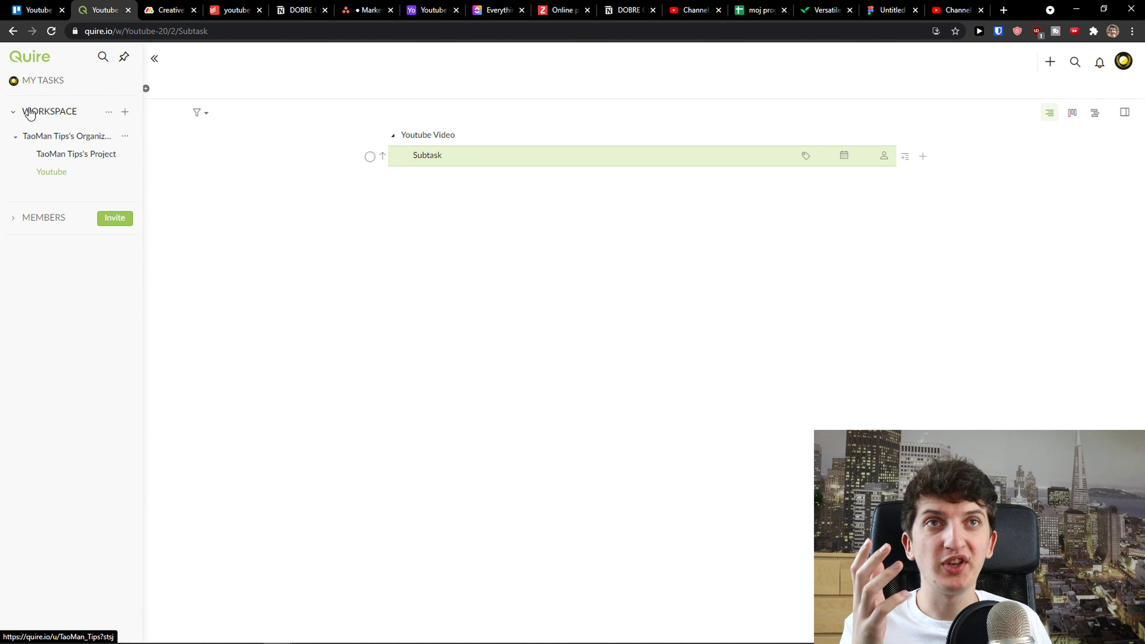
pyautogui.click(14, 113)
pyautogui.click(14, 113)
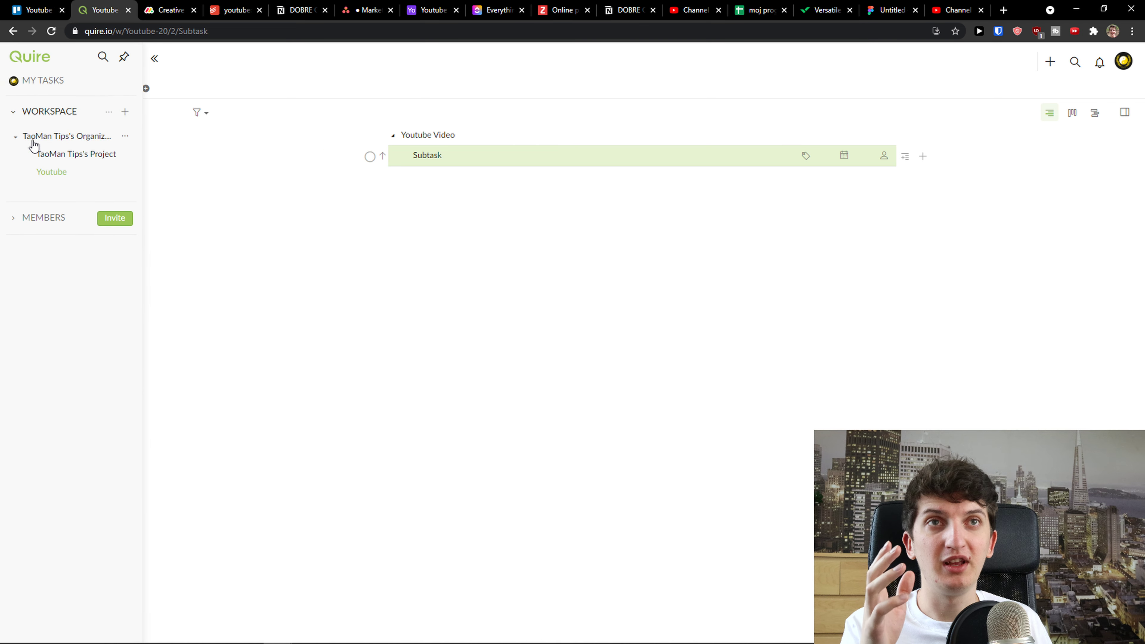
pyautogui.click(53, 159)
pyautogui.click(53, 172)
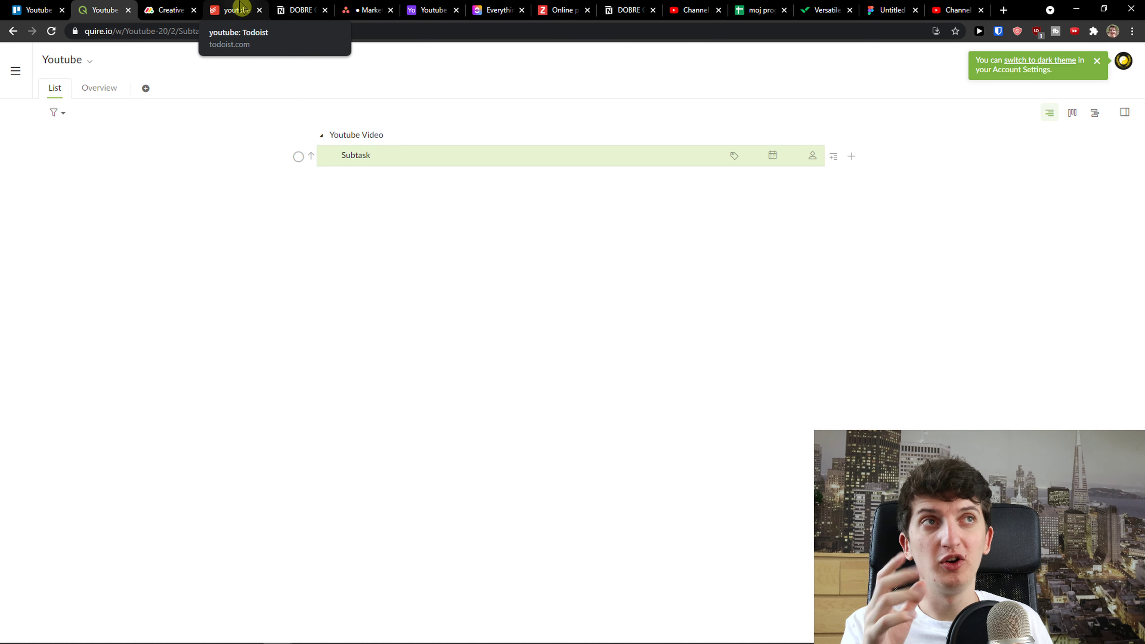
# Revisit Trello and Quire, and move the Todoist tab directly after Quire's in the browser.
pyautogui.click(43, 8)
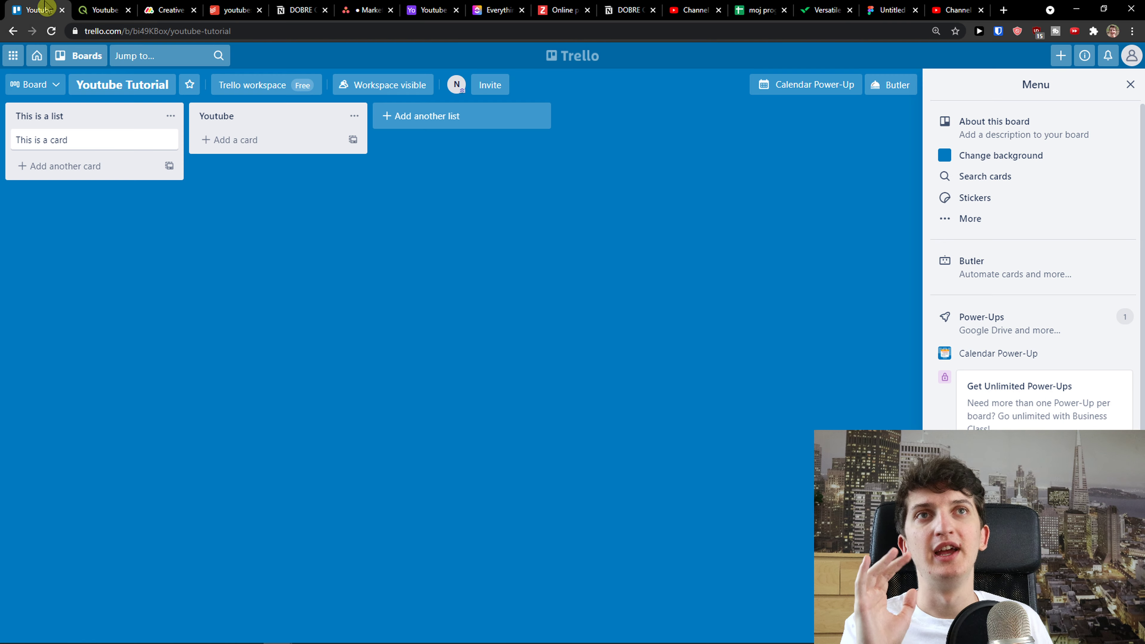
pyautogui.click(118, 7)
pyautogui.click(229, 9)
pyautogui.moveTo(230, 10); pyautogui.dragTo(167, 9)
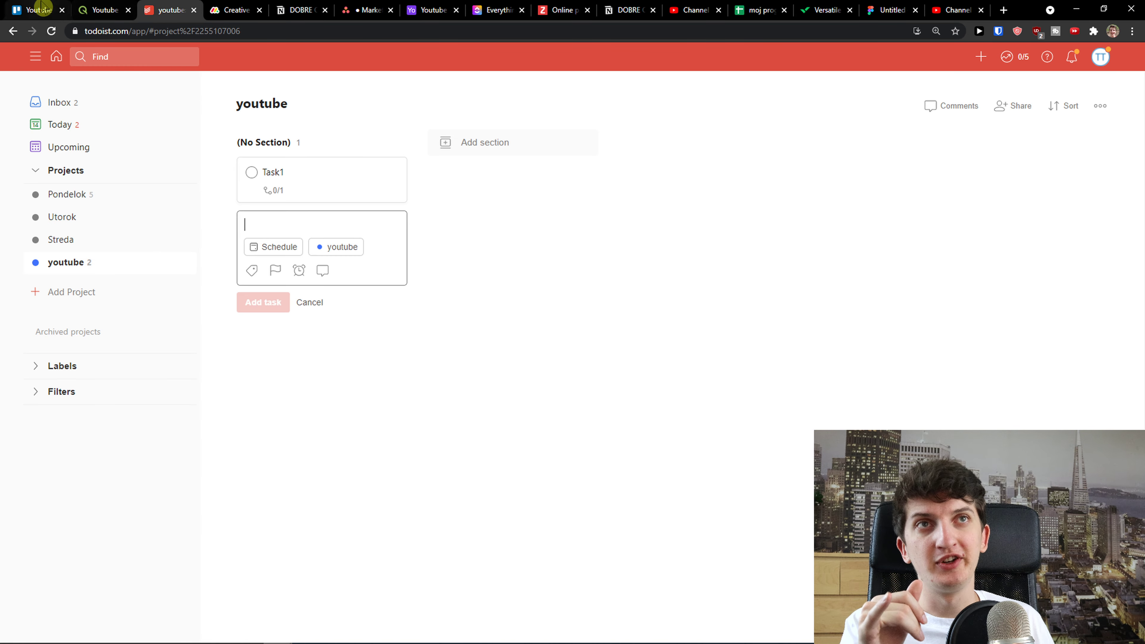
# Compare the first three ranked tools by going through Trello, Quire and Todoist in order twice.
pyautogui.click(34, 10)
pyautogui.click(105, 7)
pyautogui.click(171, 10)
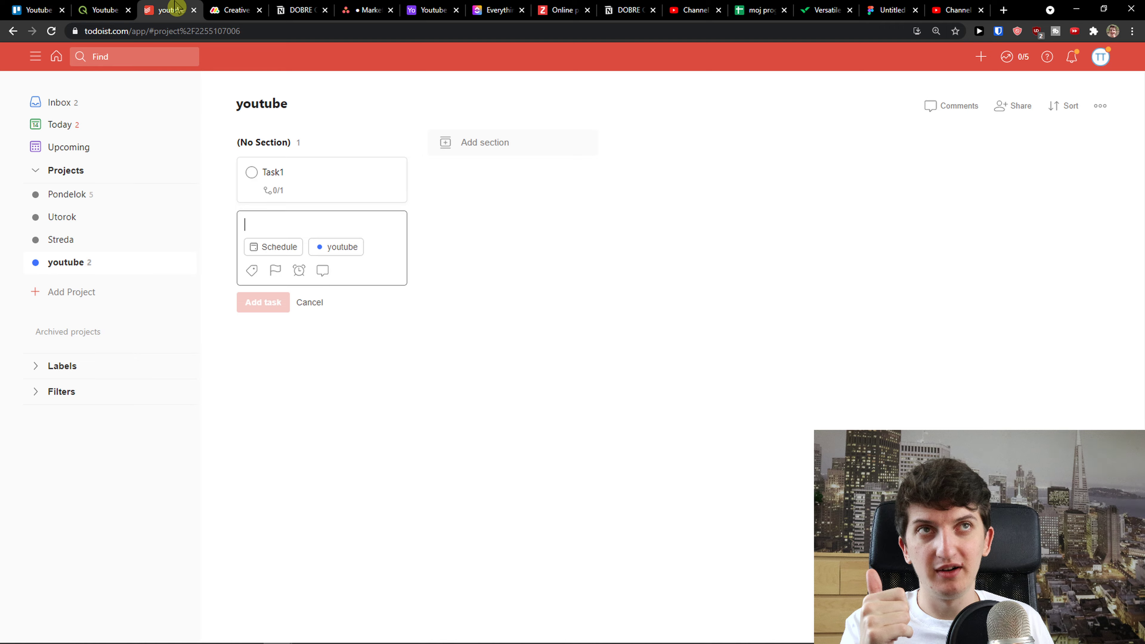
pyautogui.click(39, 10)
pyautogui.click(105, 7)
pyautogui.click(168, 9)
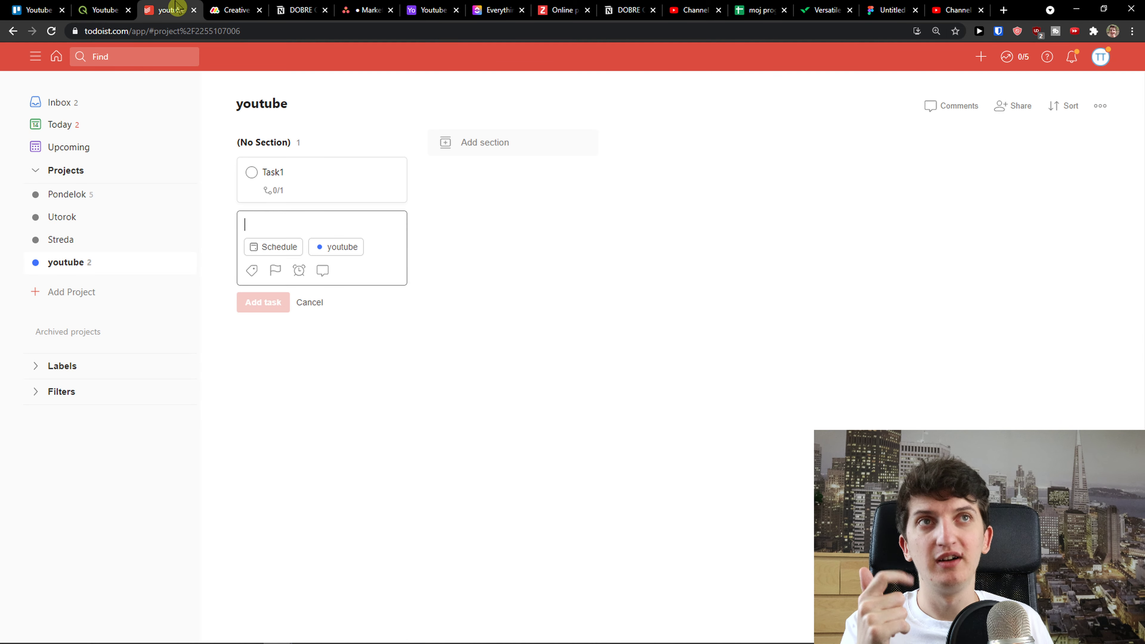
# Reorder the browser tabs so that Asana and the Notion DOBRE QUOTES board follow Todoist, ahead of monday.com.
pyautogui.click(228, 7)
pyautogui.moveTo(297, 10); pyautogui.dragTo(230, 9)
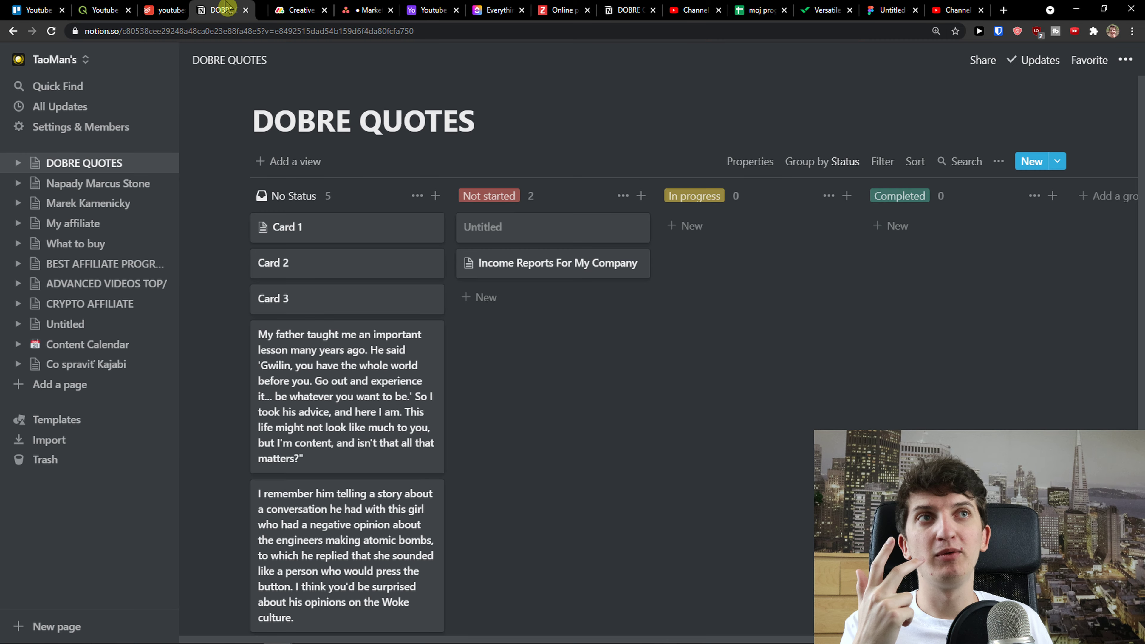
pyautogui.moveTo(365, 10); pyautogui.dragTo(221, 6)
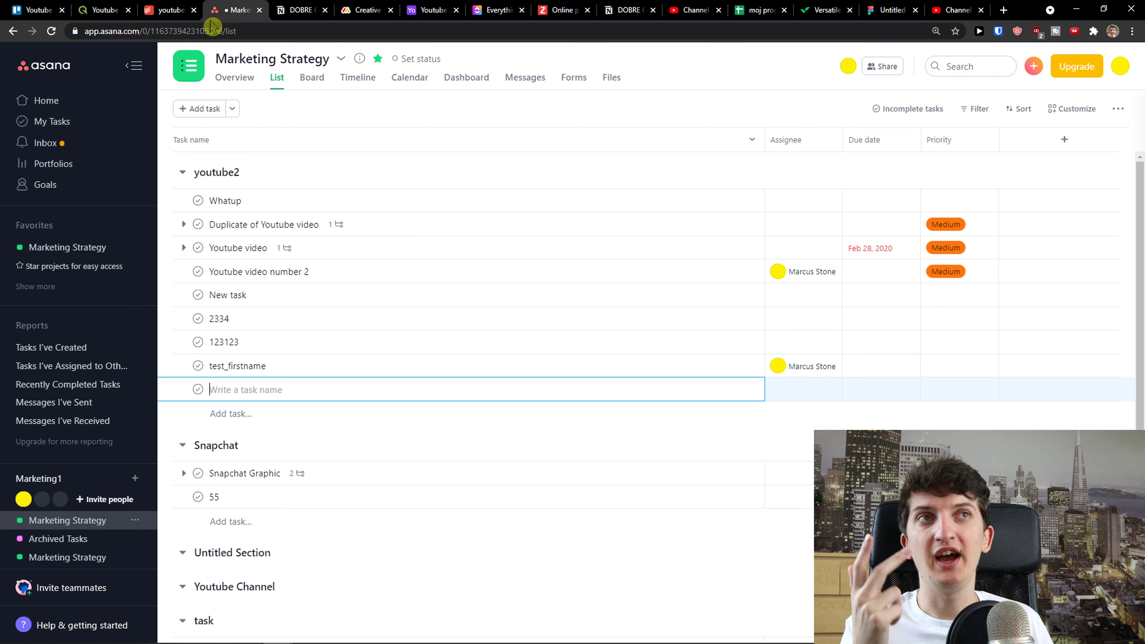
# Review the ranked tools in tab order: Quire, Todoist, Asana, Notion, monday.com, Airtable, ClickUp and Zoho Projects.
pyautogui.click(99, 9)
pyautogui.click(166, 9)
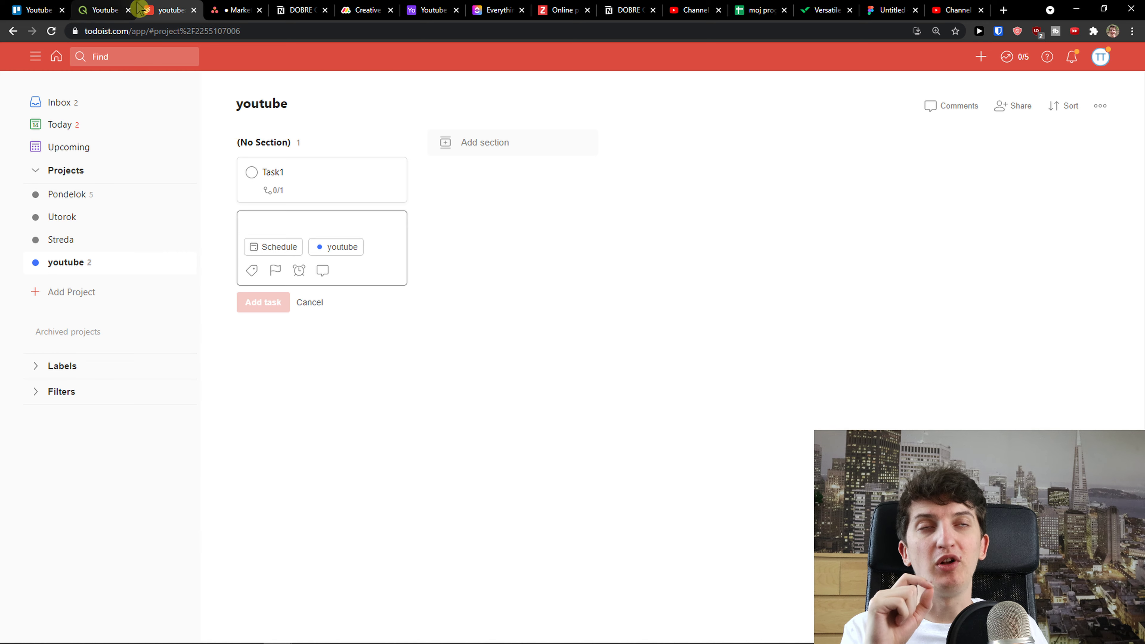
pyautogui.click(247, 7)
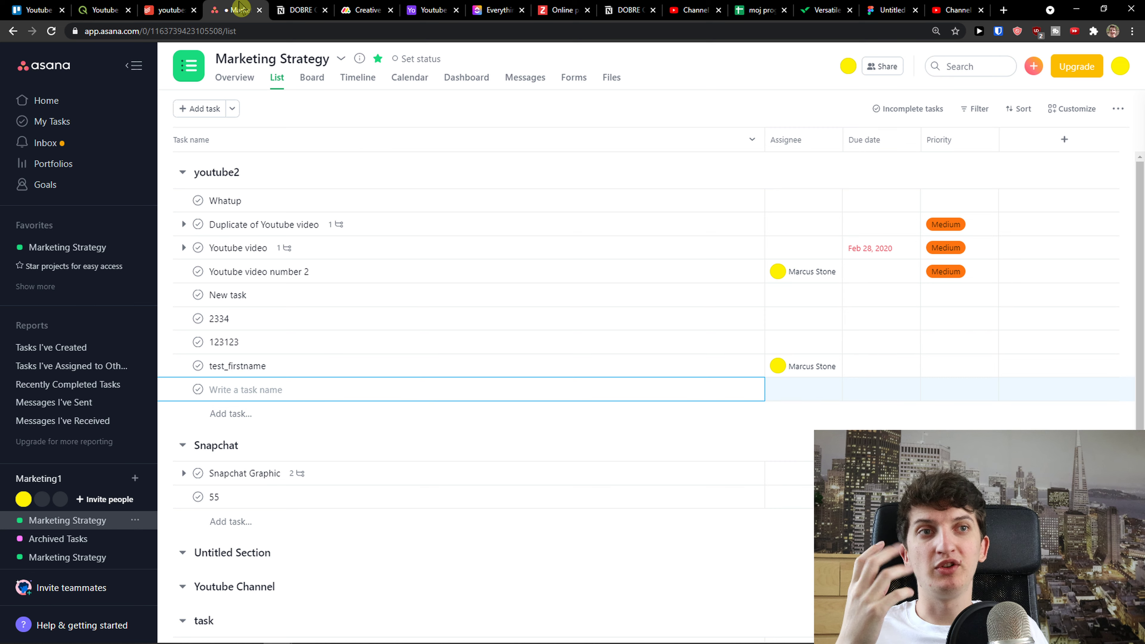
pyautogui.click(301, 8)
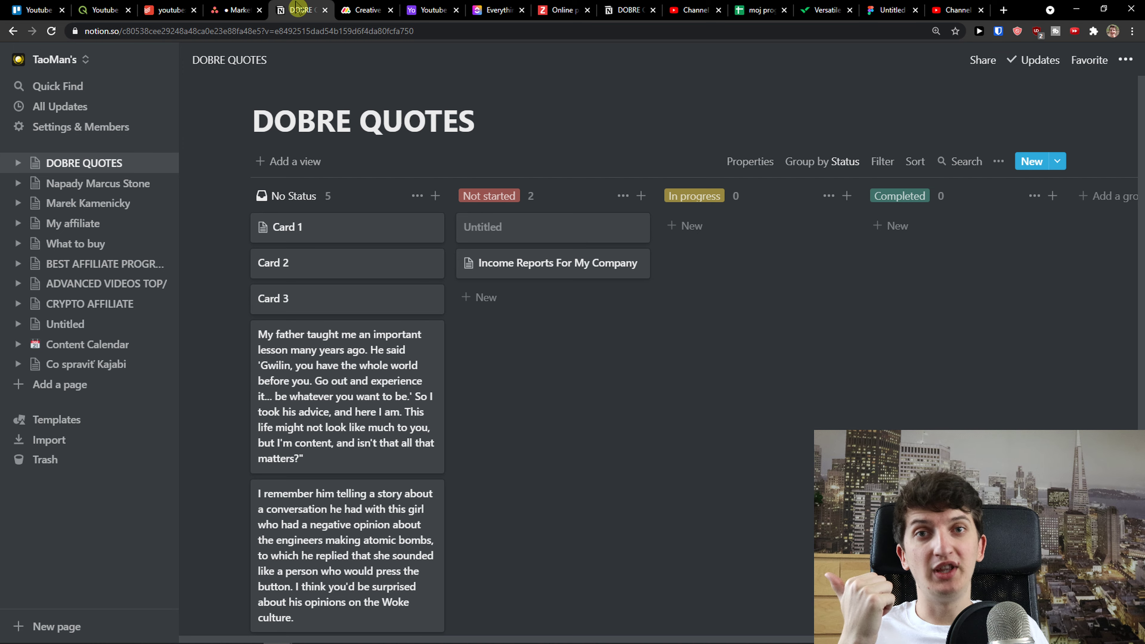
pyautogui.click(351, 8)
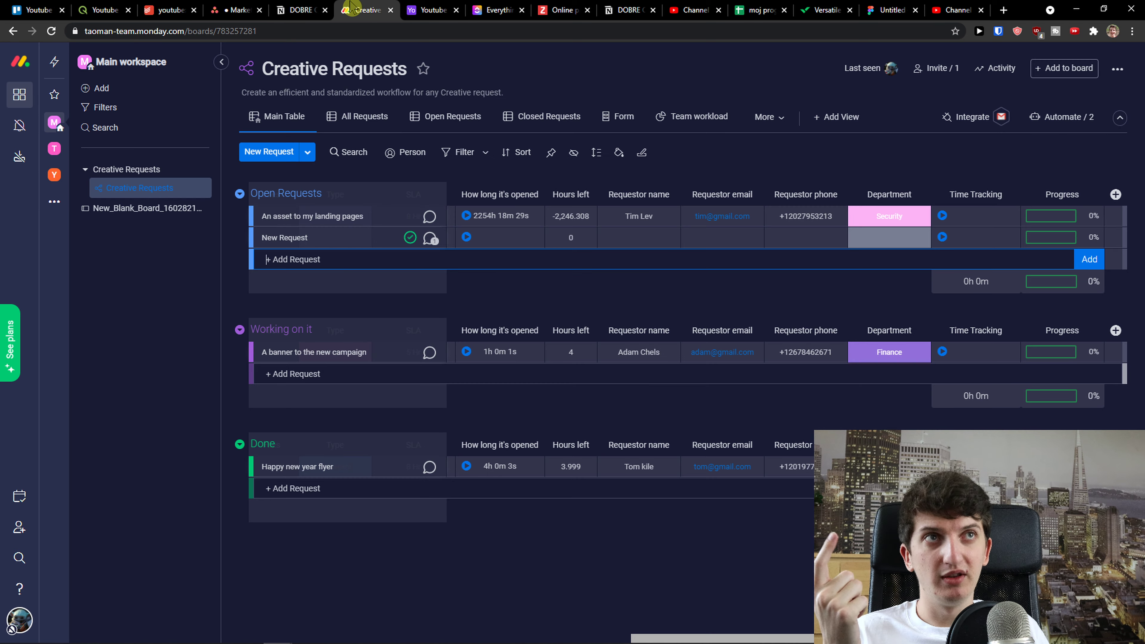
pyautogui.click(426, 9)
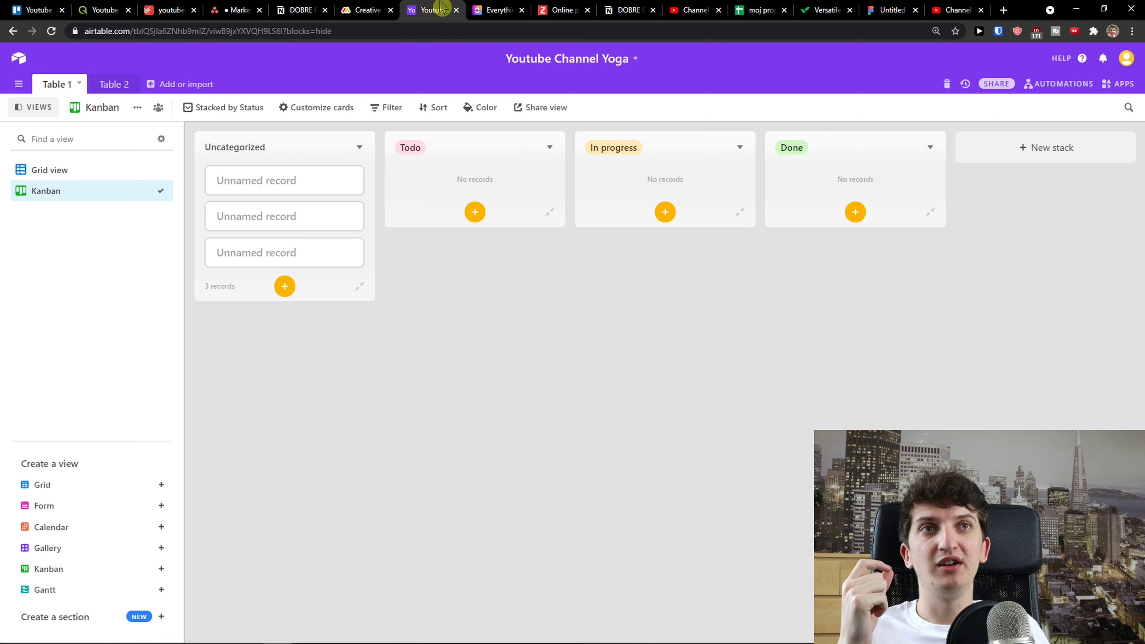
pyautogui.click(487, 8)
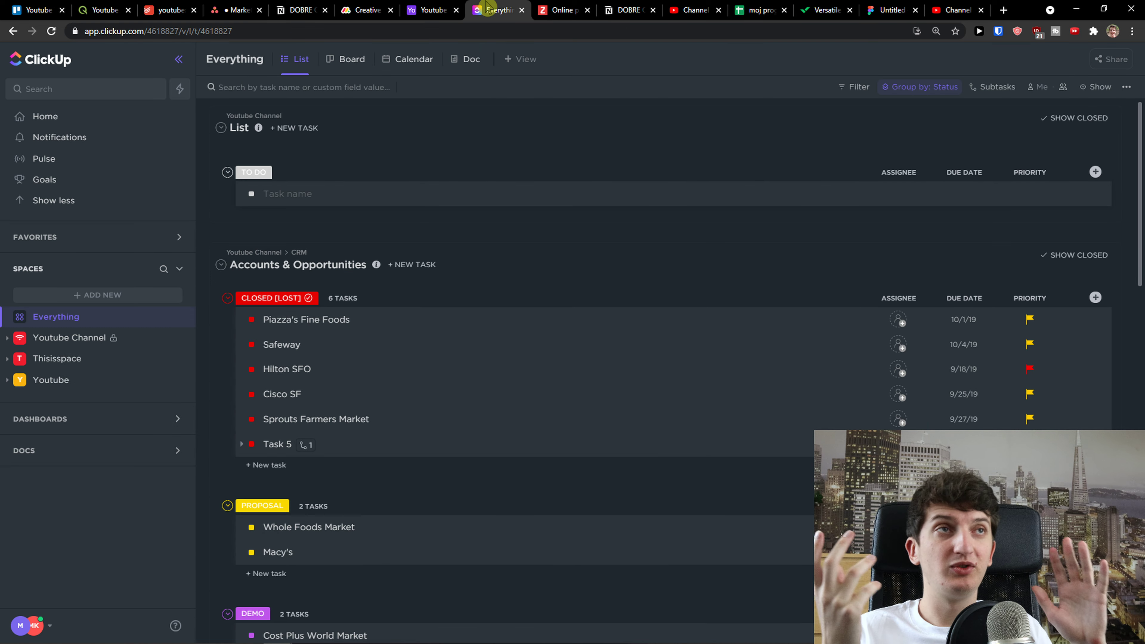
pyautogui.click(561, 8)
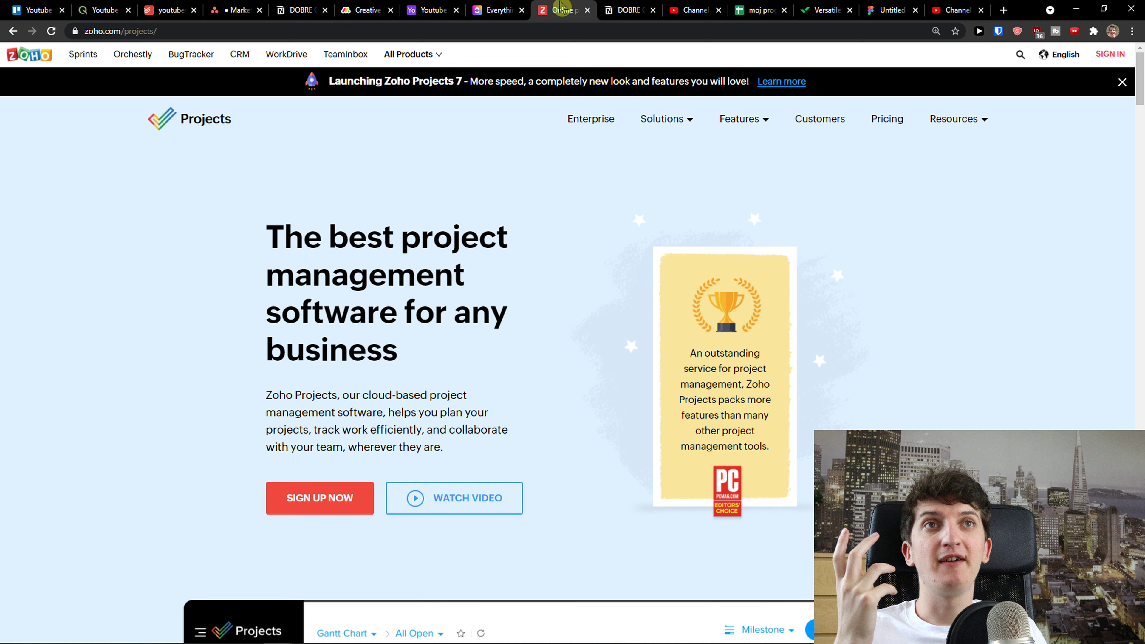